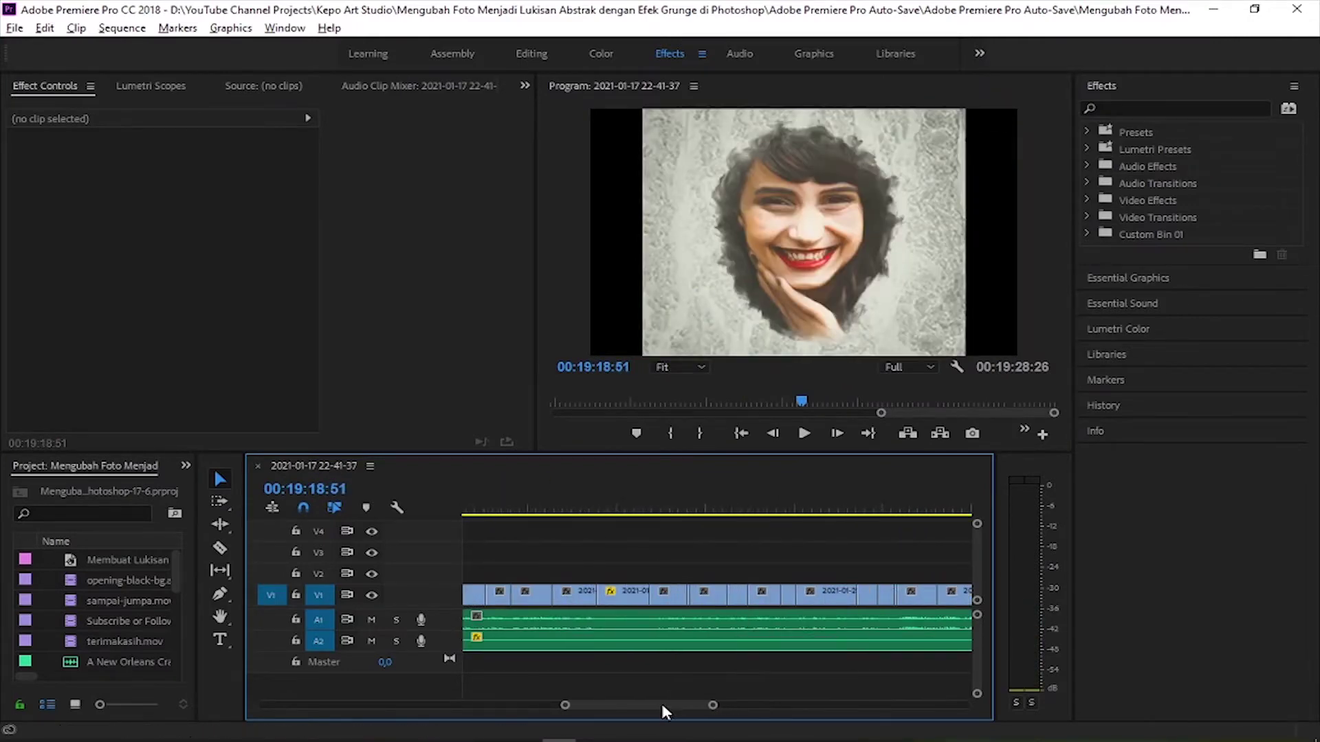
Step: Zoom the timeline and move the playhead to the SAMPAI JUMPA DI VIDEO SELANJUTNYA end card at 00:19:26:05
drag(793, 706, 728, 708)
click(676, 512)
drag(676, 520, 695, 515)
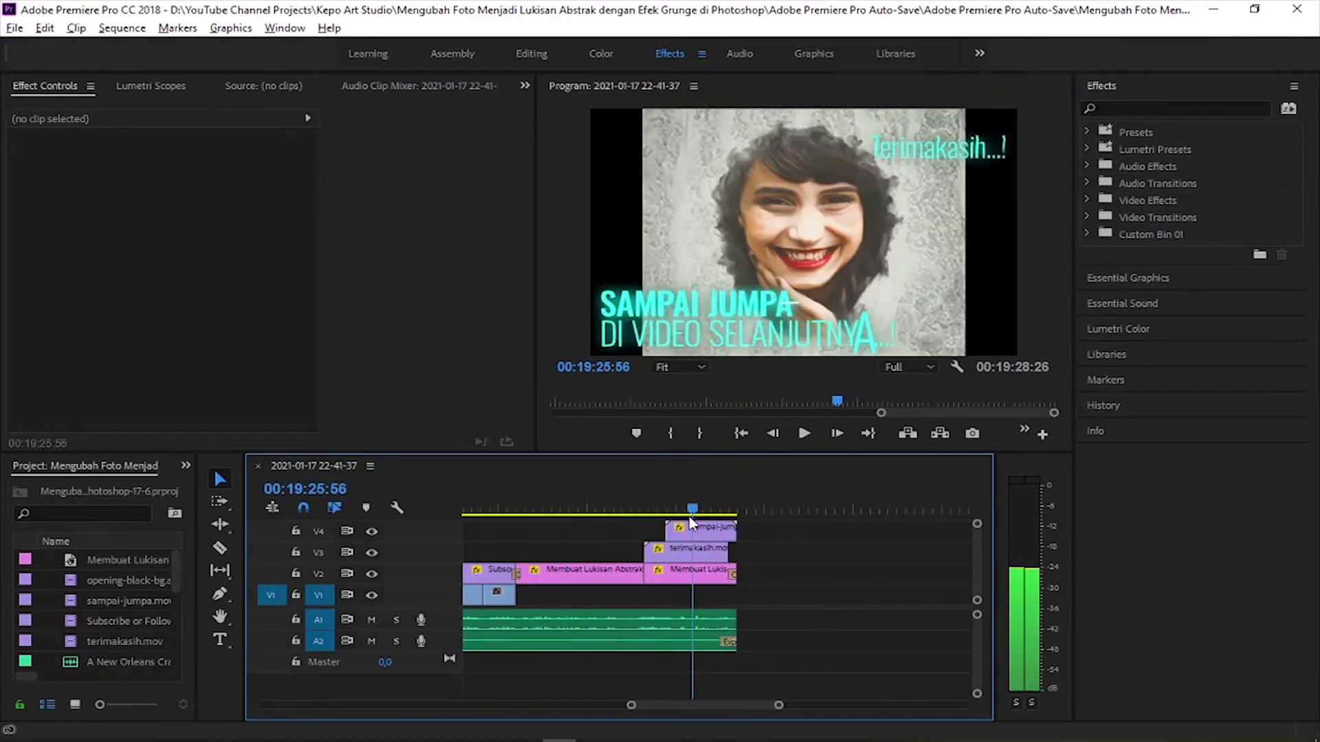
click(15, 28)
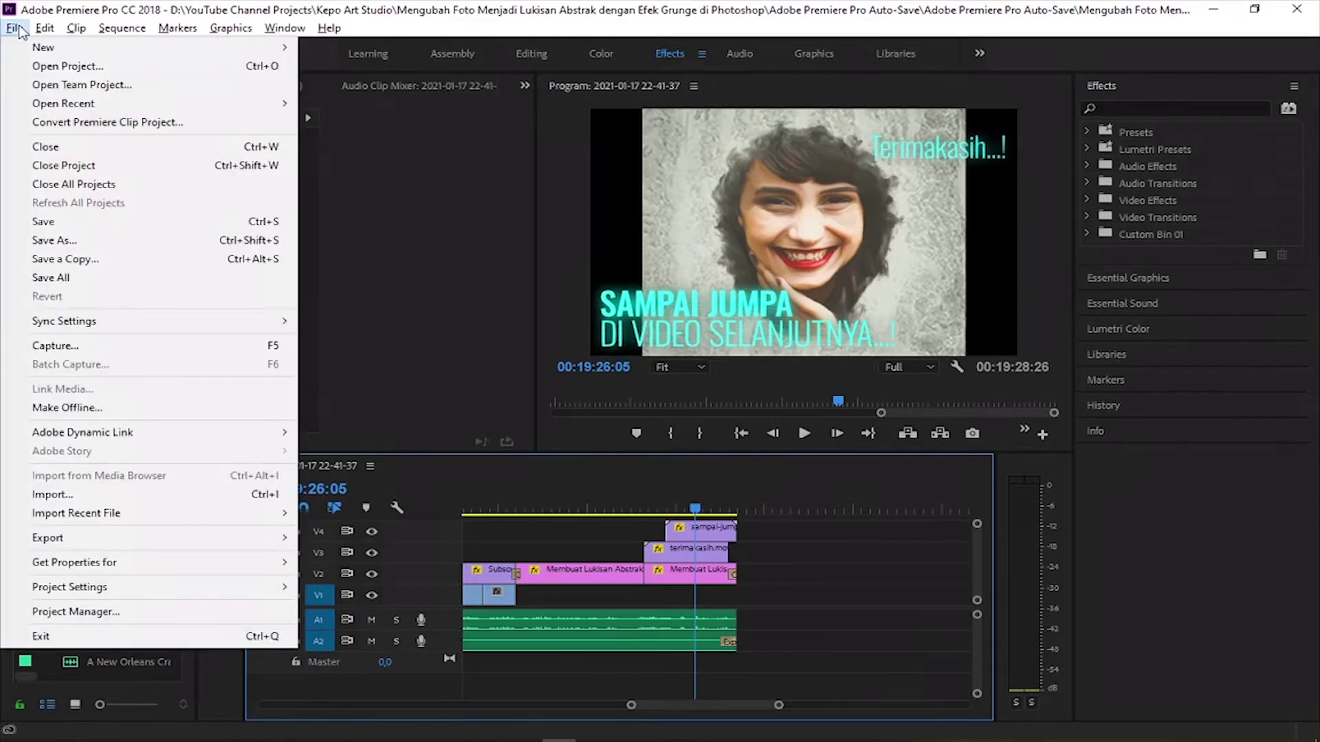
mouse_move(227, 537)
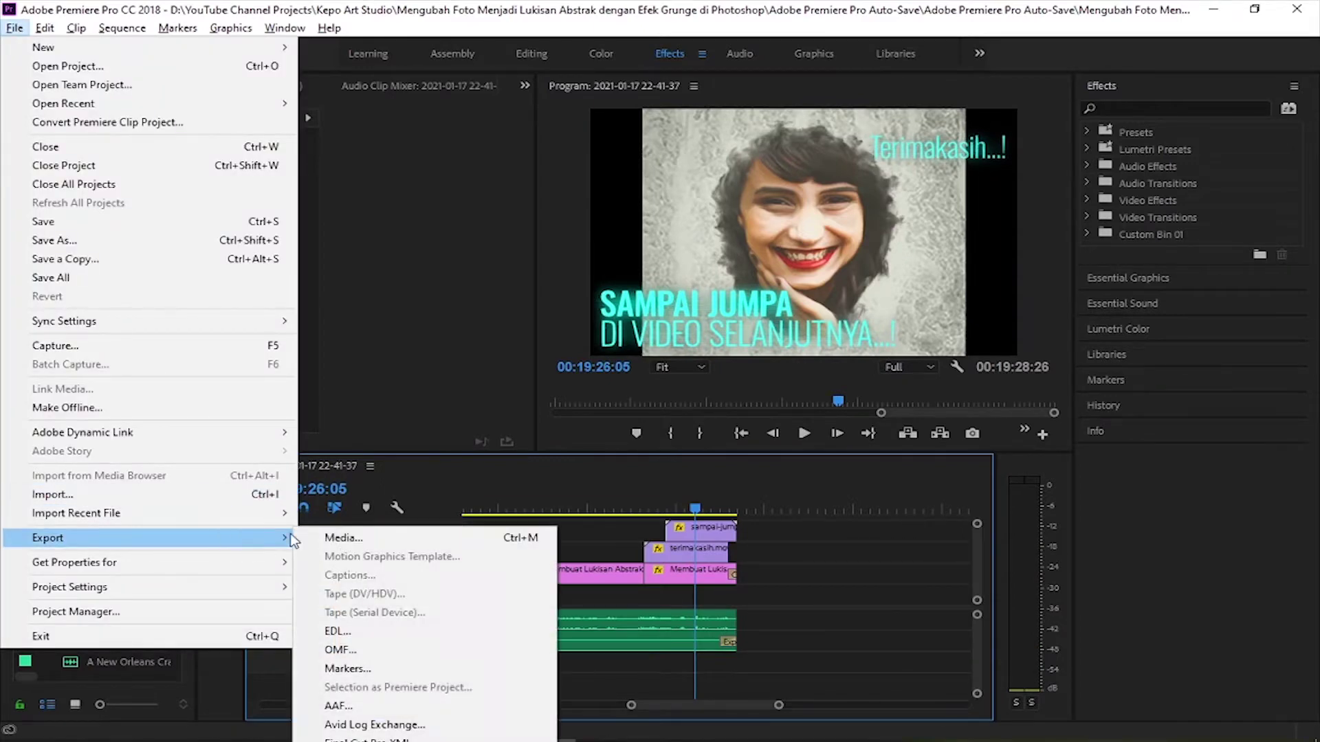
click(546, 535)
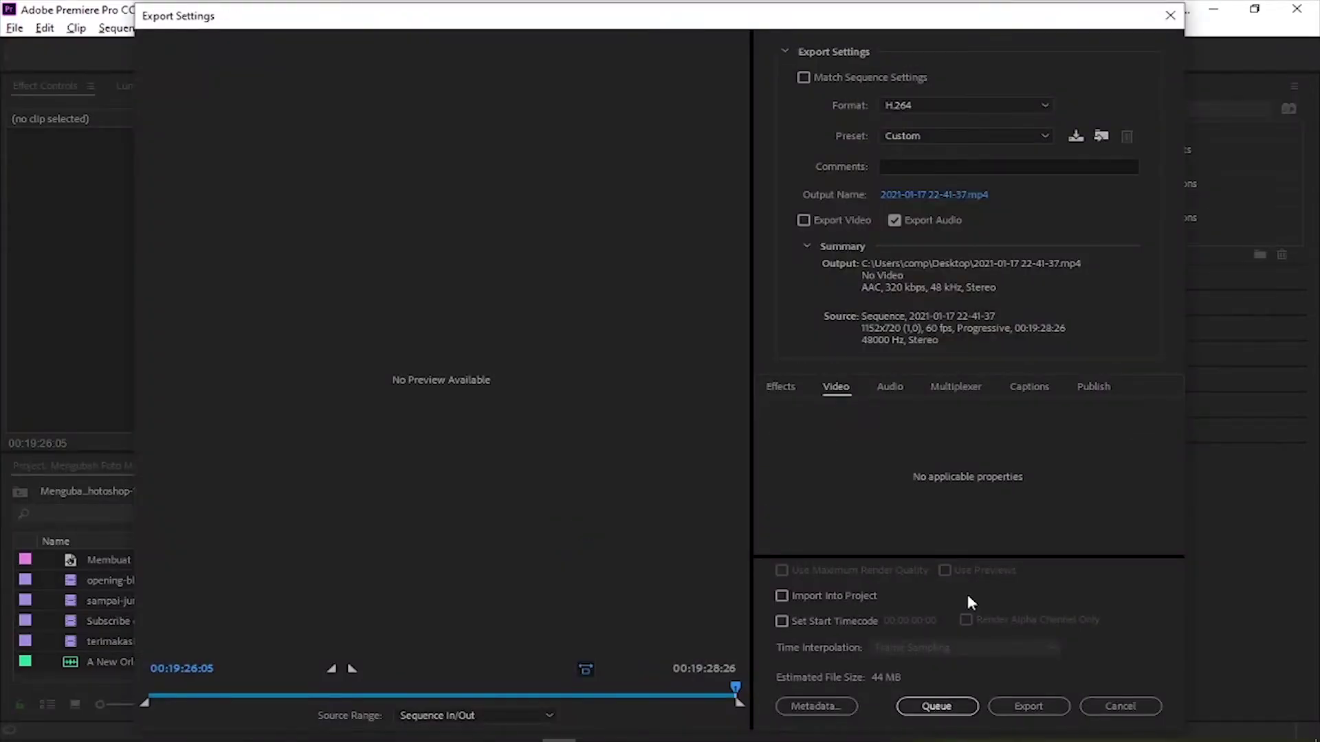
click(1120, 707)
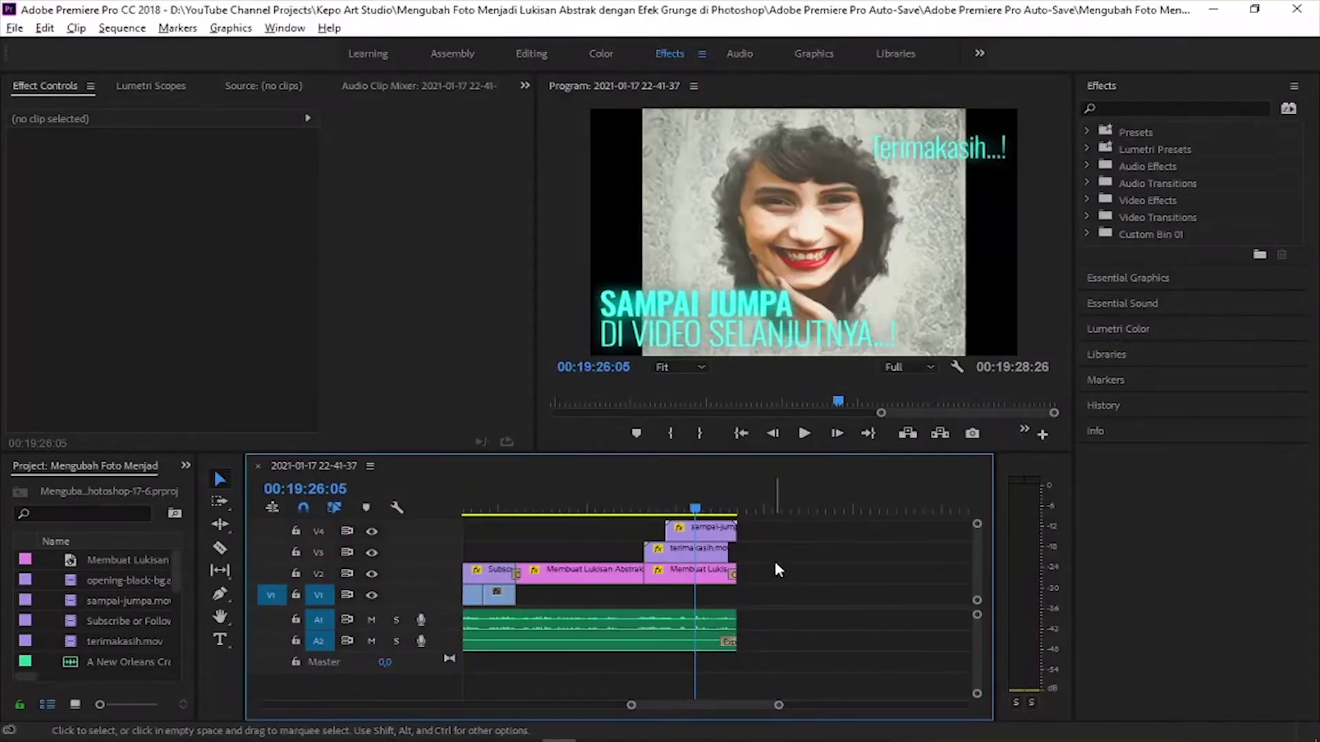
key(ctrl+m)
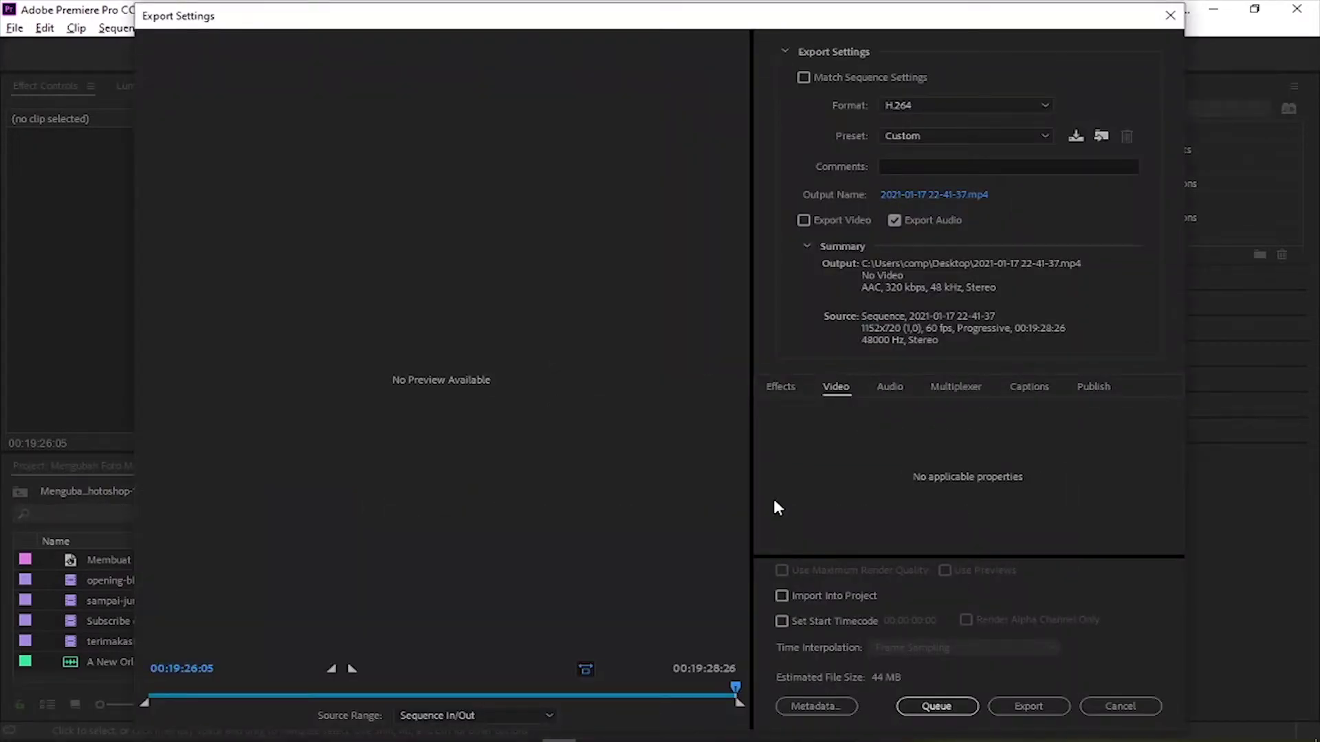
click(917, 136)
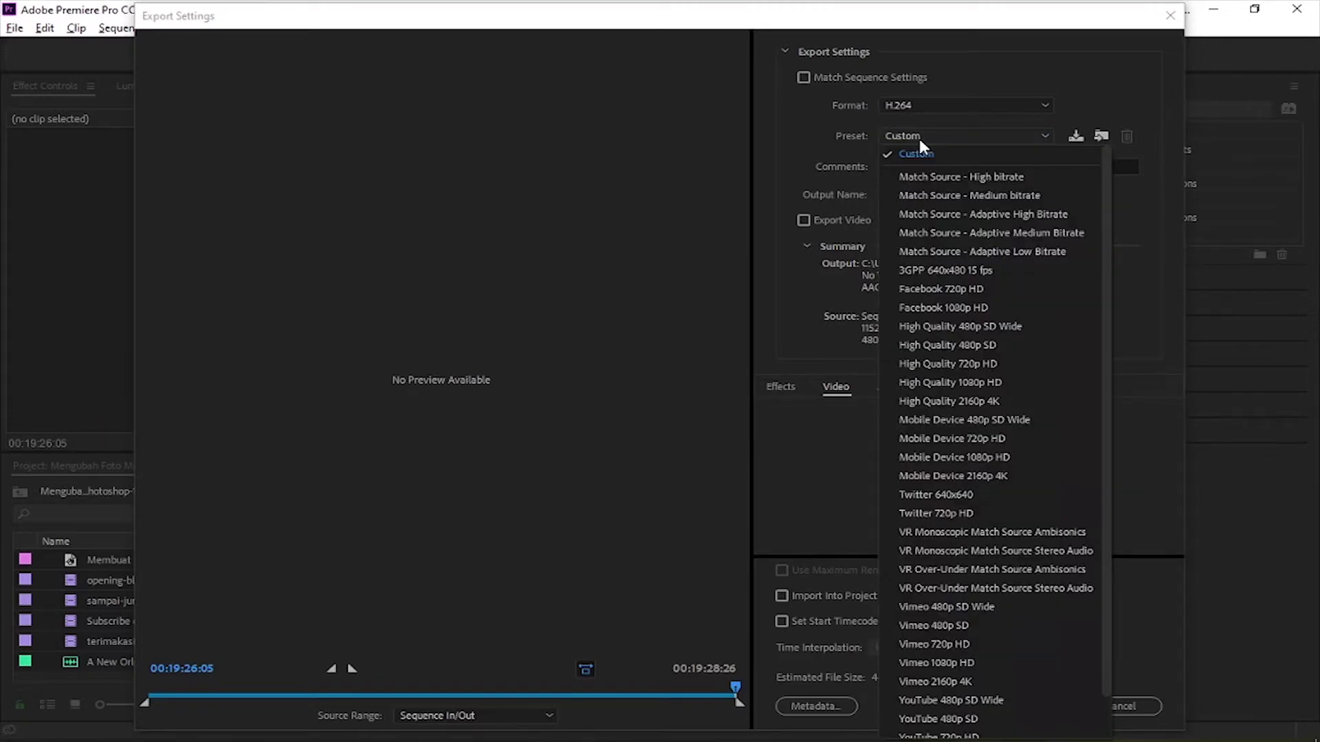
Step: Apply the Match Source - High bitrate preset and view its VBR 1-pass, 10 Mbps bitrate settings
click(919, 139)
click(918, 134)
click(939, 176)
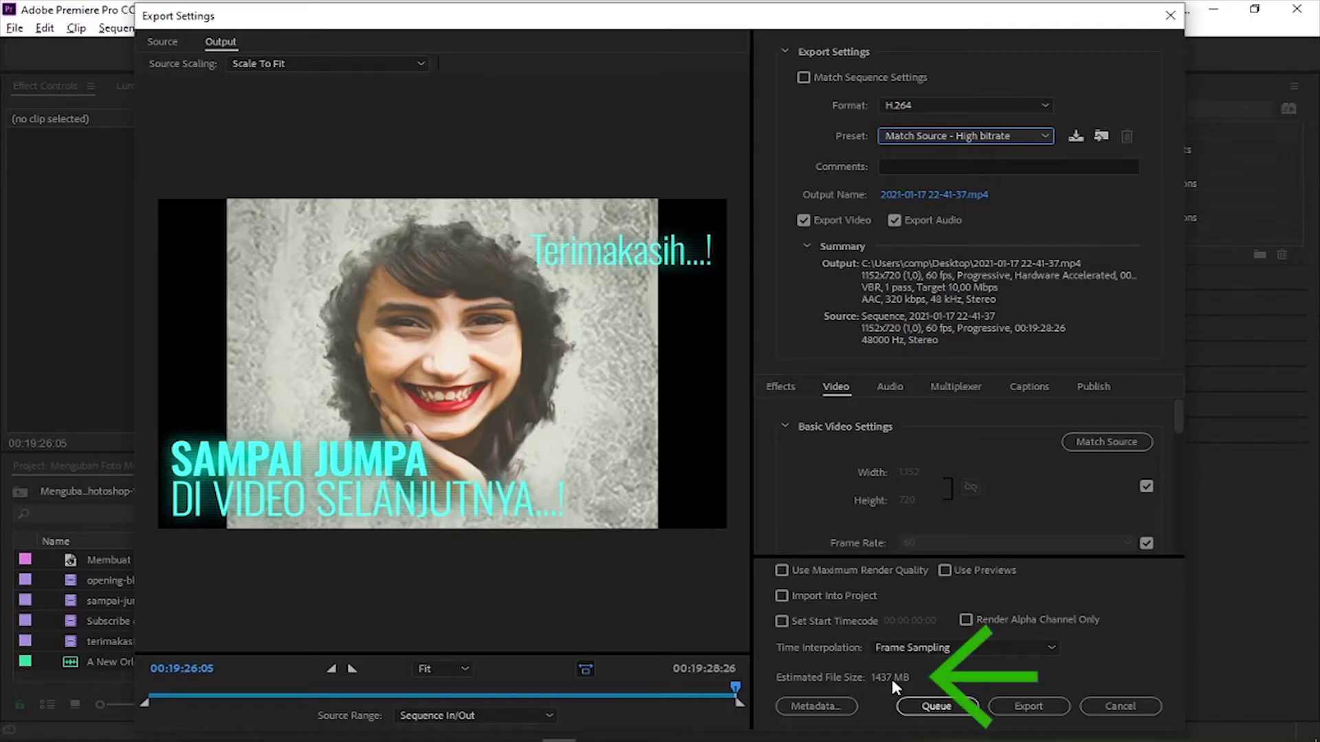
click(1004, 136)
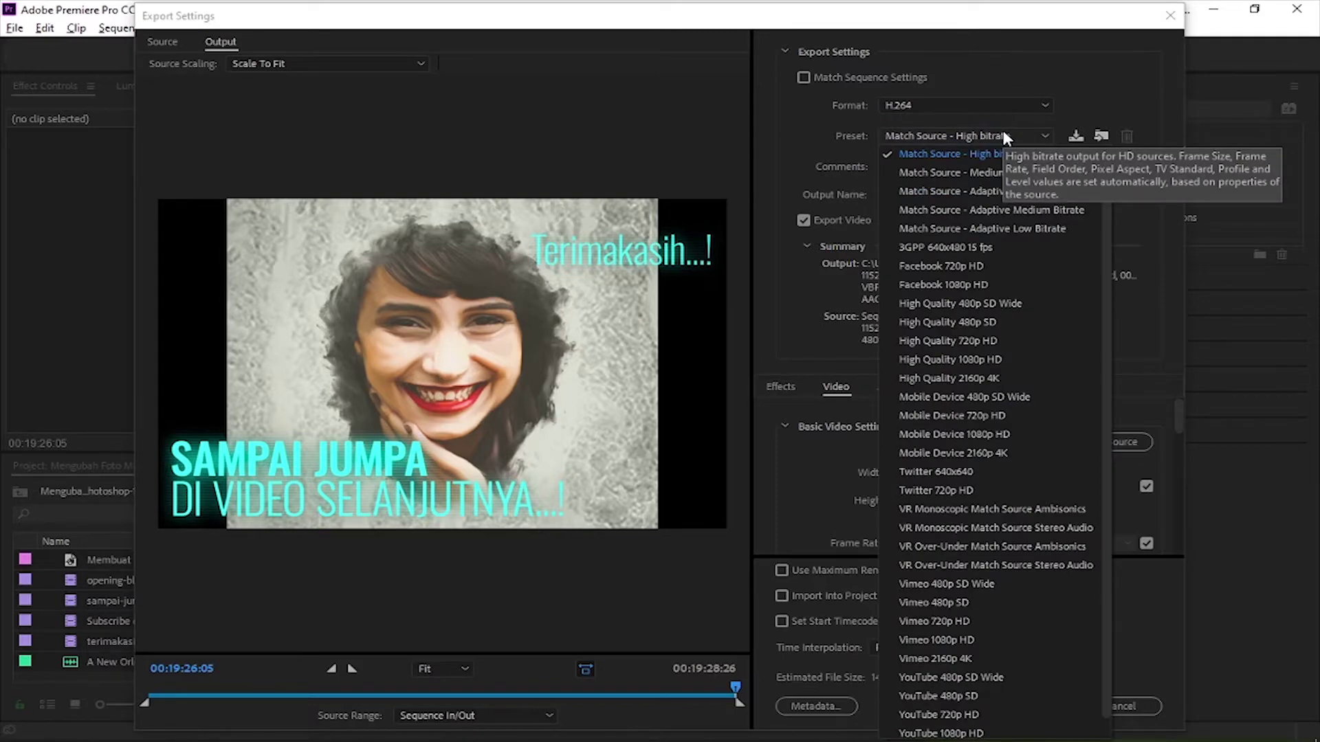
click(1001, 131)
drag(1180, 416, 1183, 425)
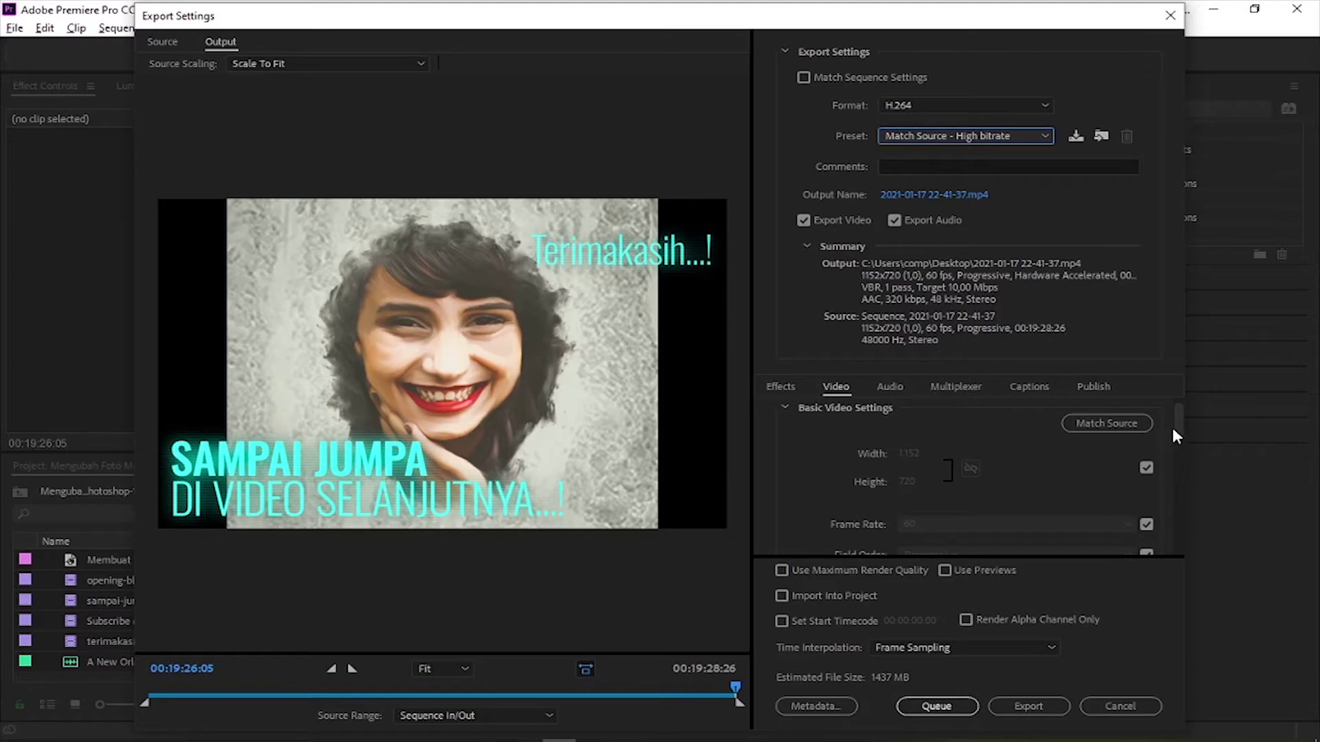
drag(1177, 424, 1177, 514)
scroll(967, 458, down, 1)
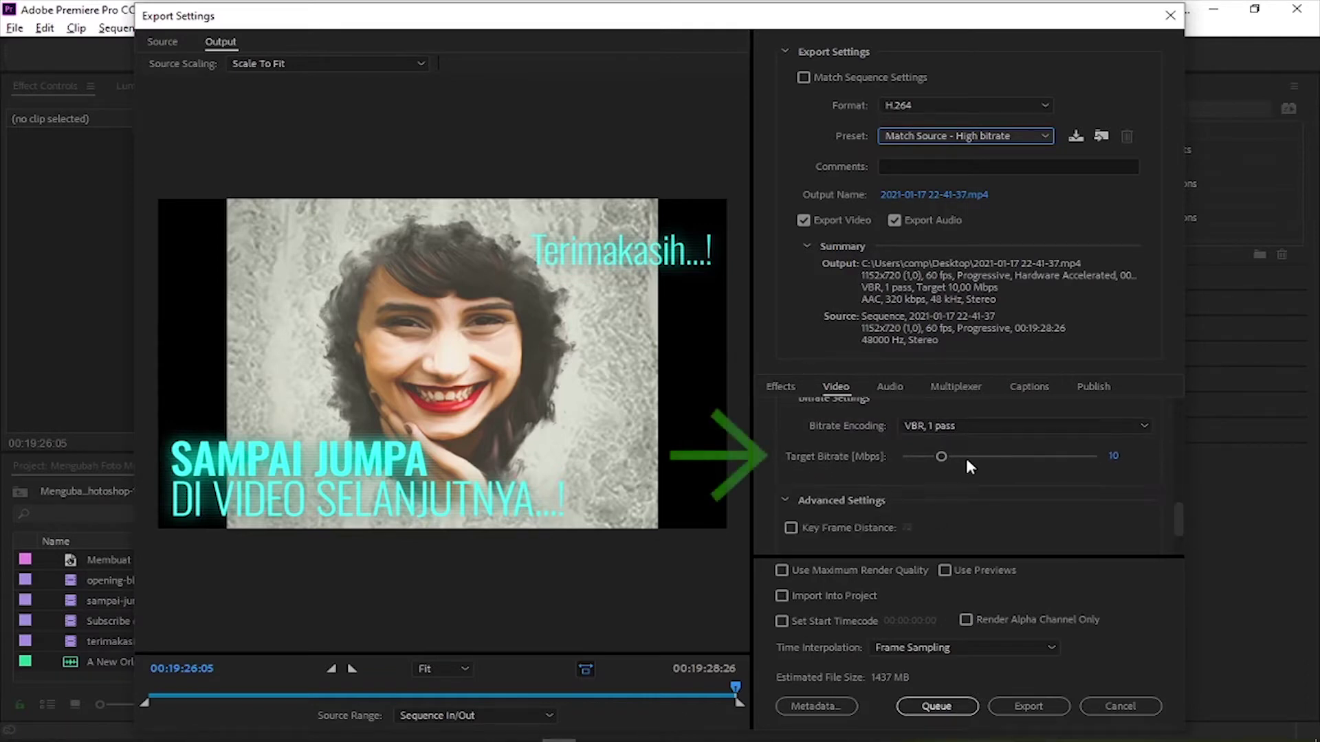
Step: Lower the Target Bitrate to about 5.07 Mbps, dropping the estimate to 750 MB
drag(942, 456, 924, 462)
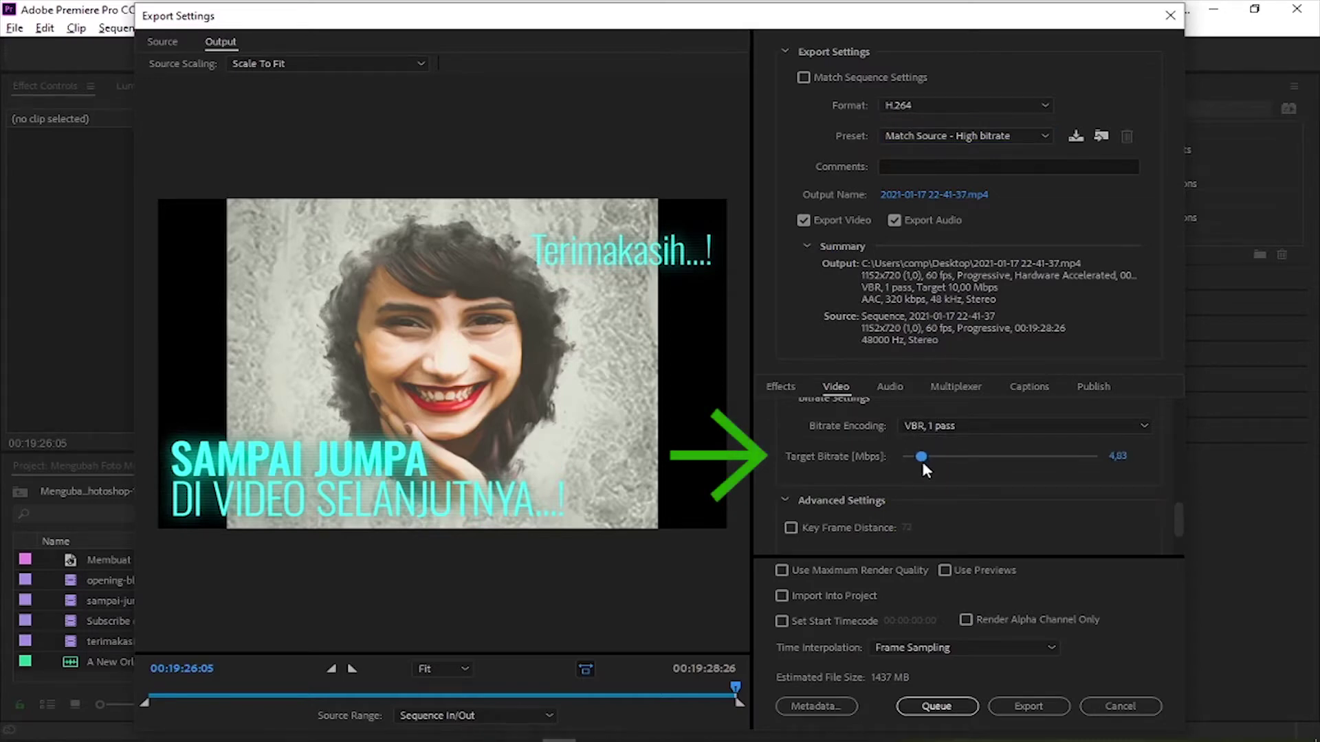
drag(922, 466, 923, 463)
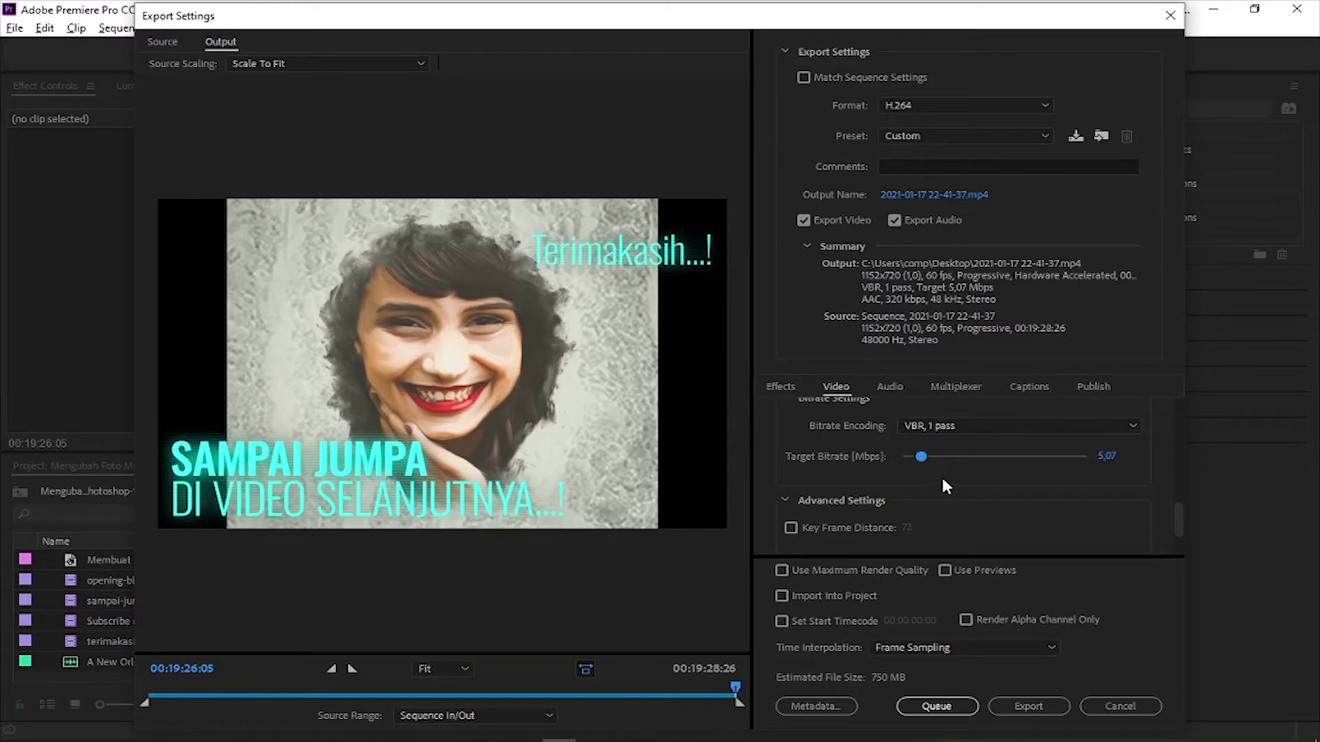
click(935, 137)
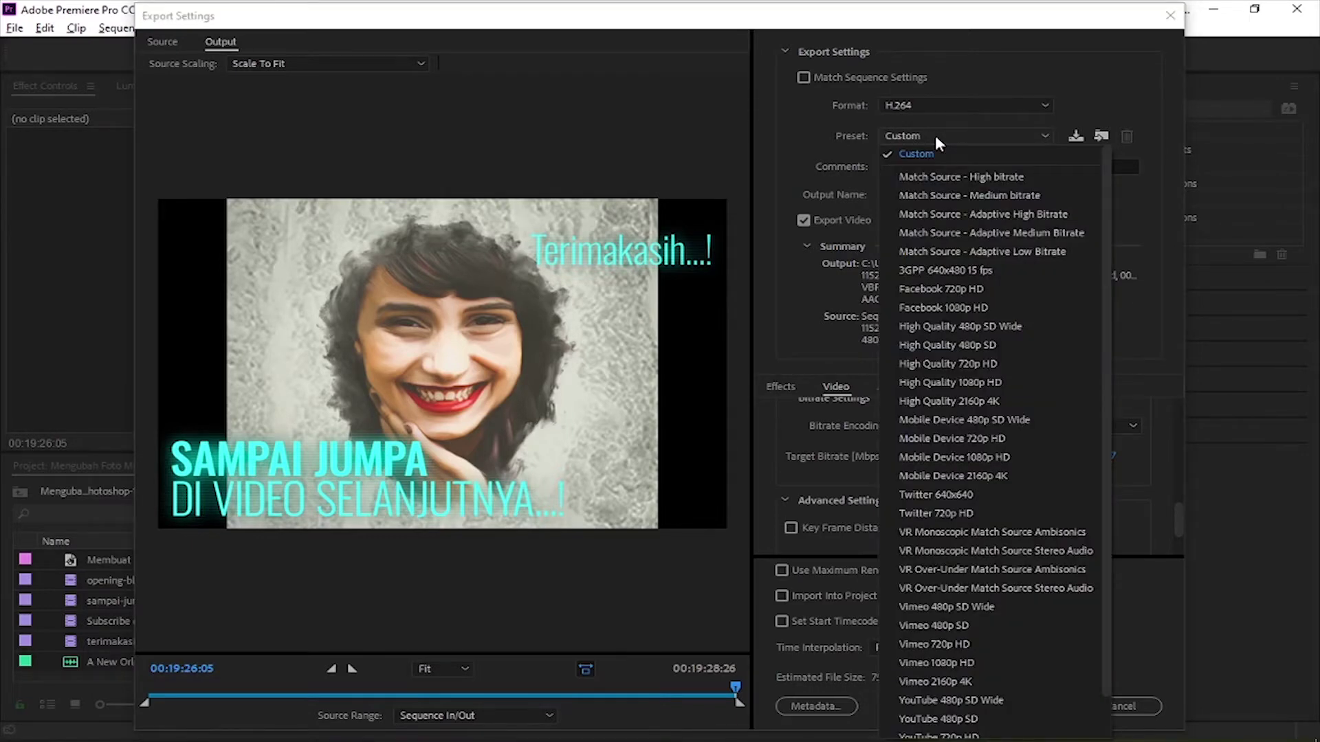
Step: Switch to Match Source - Adaptive Medium Bitrate and lower the target bitrate to 4.27 Mbps (622 MB)
click(940, 232)
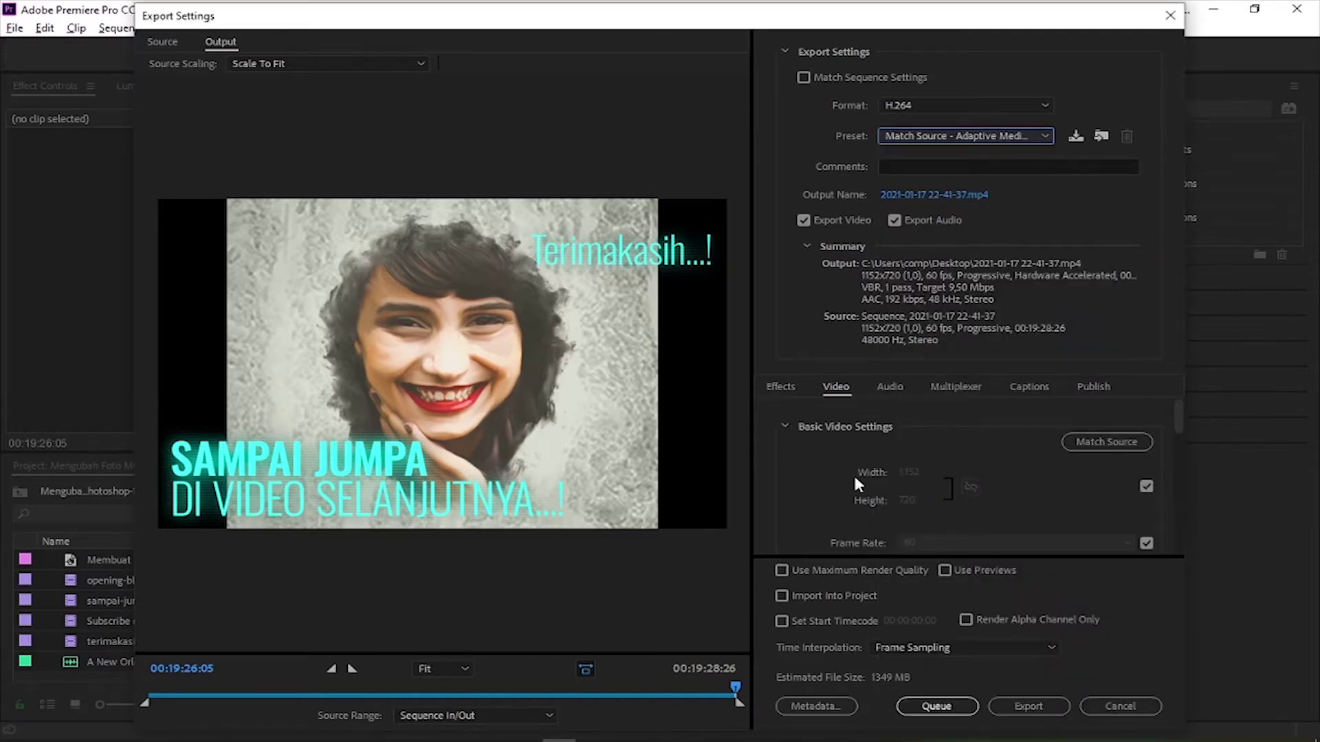
scroll(852, 473, down, 5)
scroll(853, 473, down, 4)
scroll(856, 485, down, 2)
scroll(856, 485, up, 2)
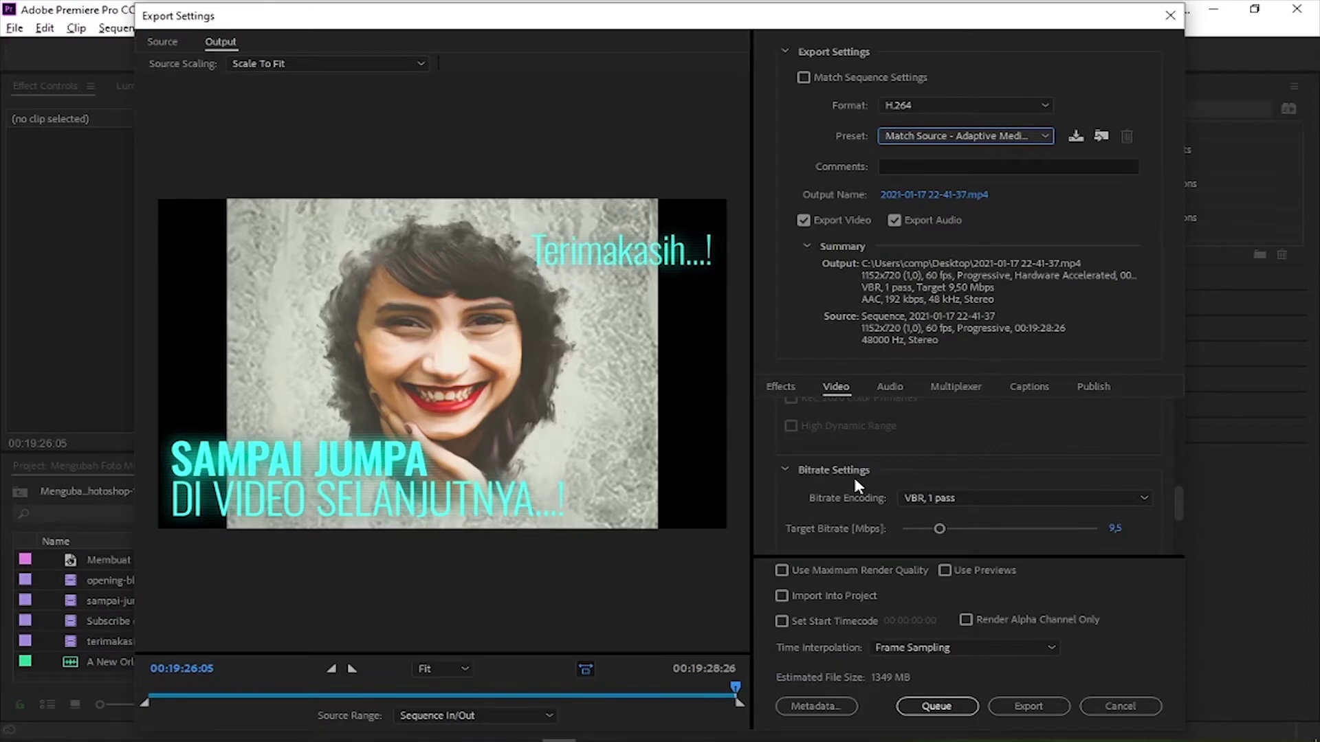
drag(940, 528, 925, 533)
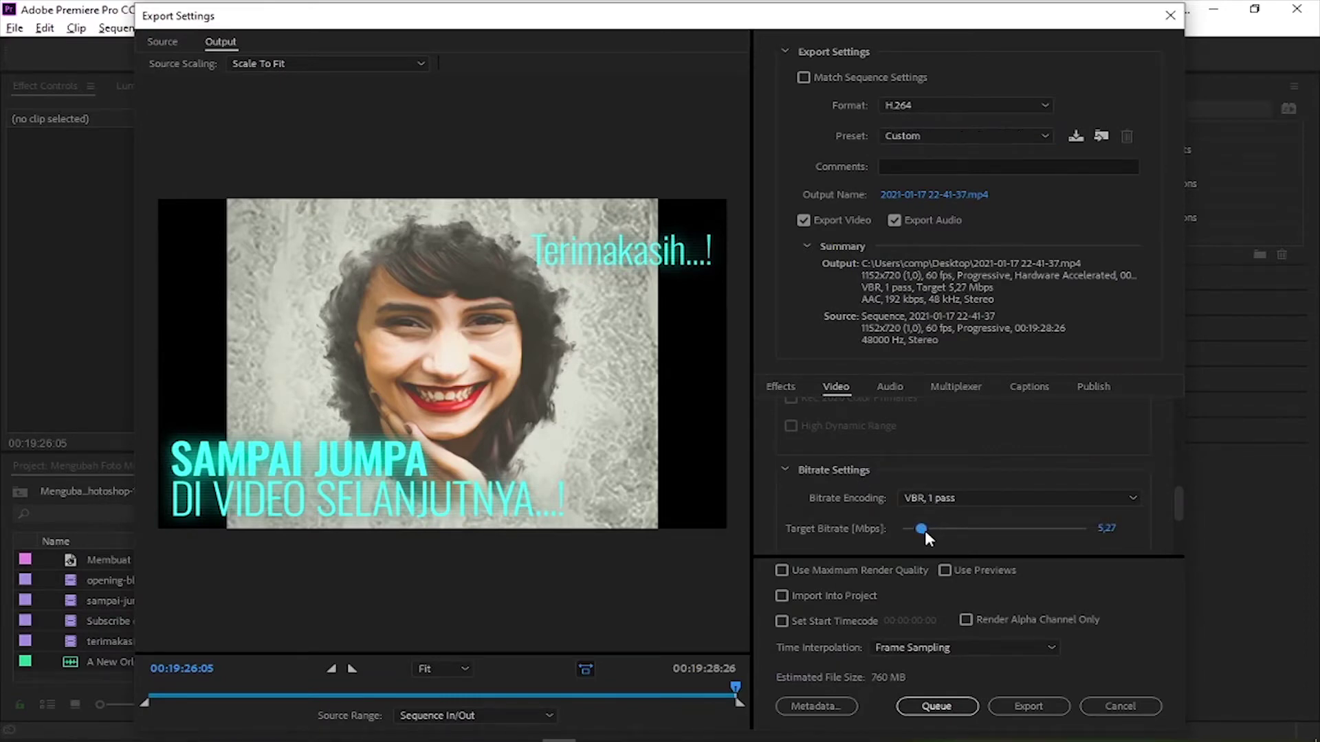
drag(926, 531, 918, 530)
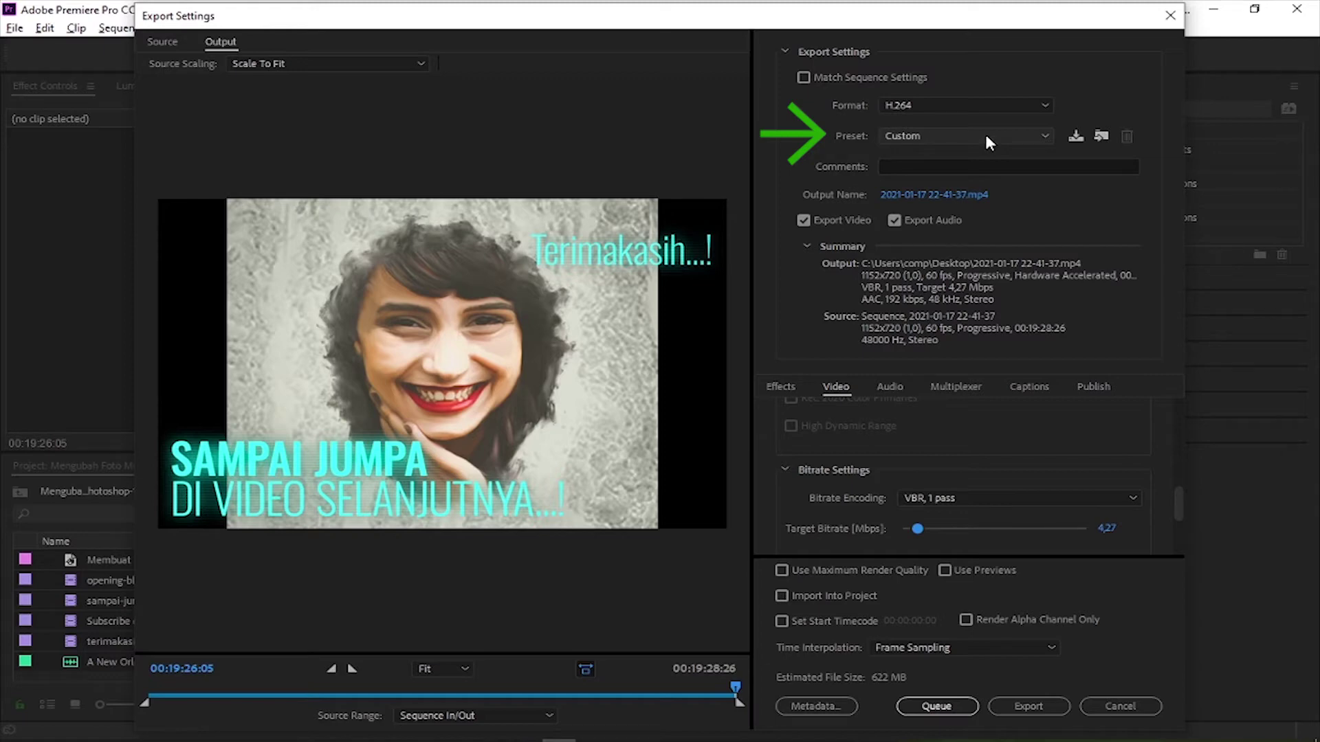
Step: Reapply the Match Source - Adaptive Medium Bitrate preset and bring Bitrate Settings into view
click(984, 136)
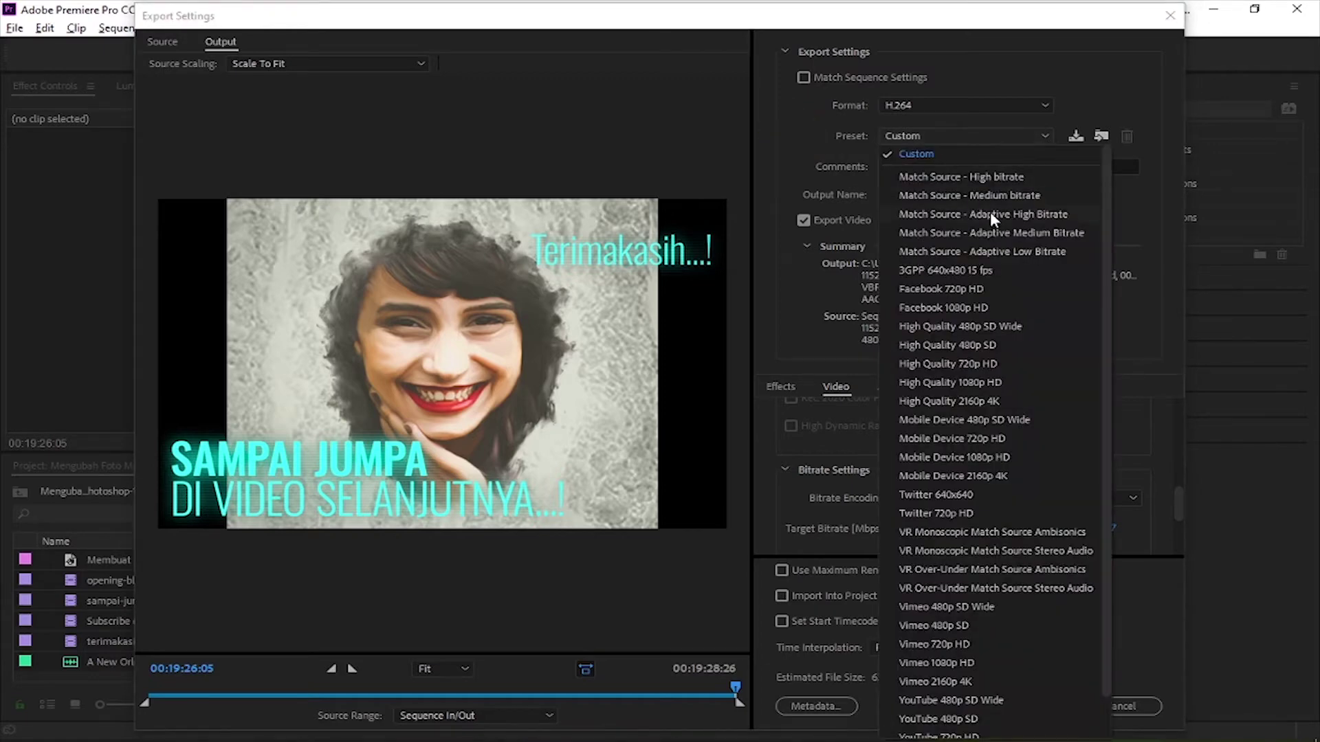
click(990, 233)
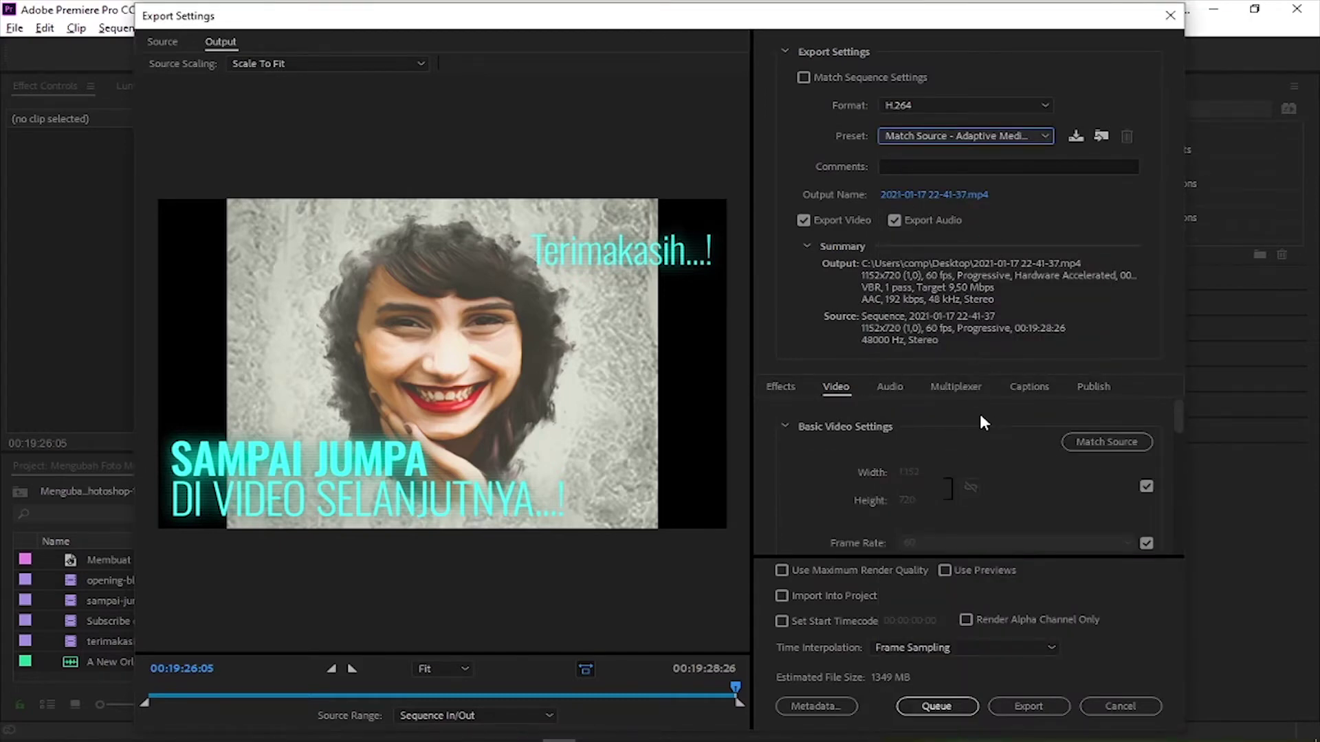
scroll(960, 514, down, 3)
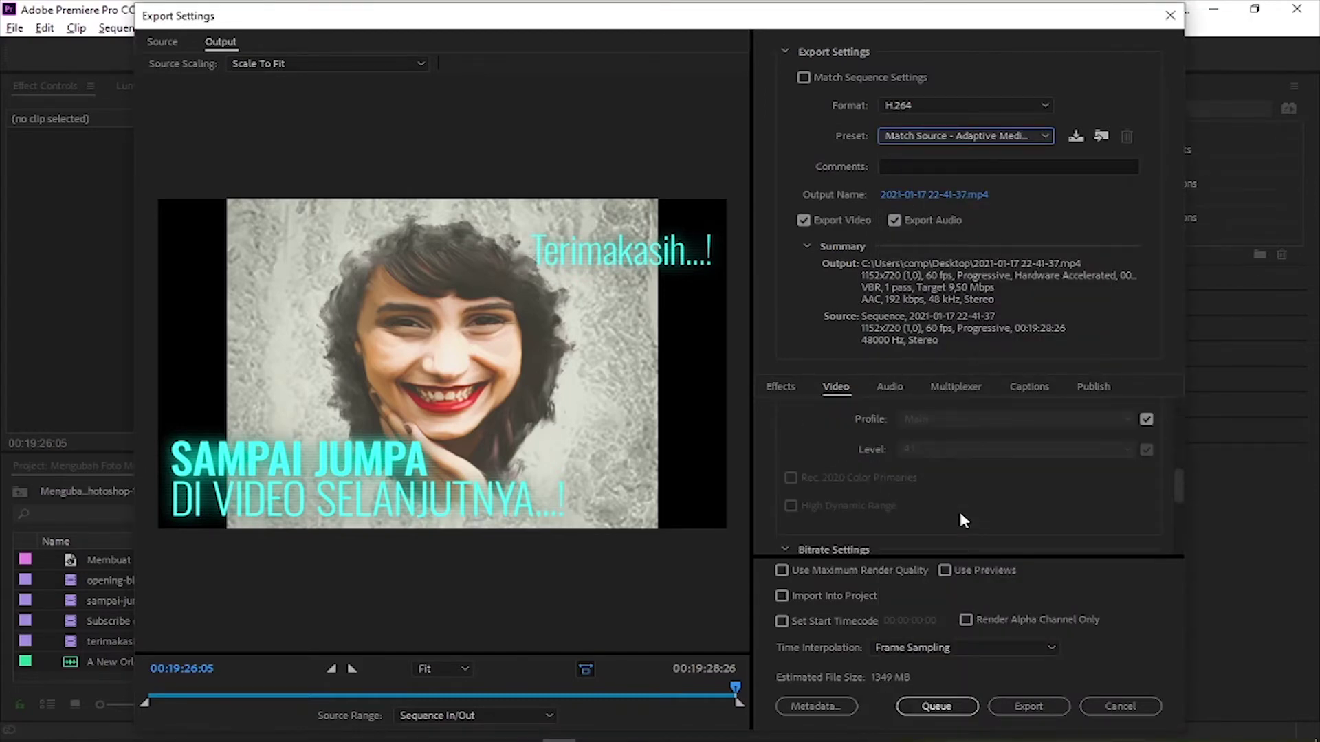
scroll(962, 520, down, 2)
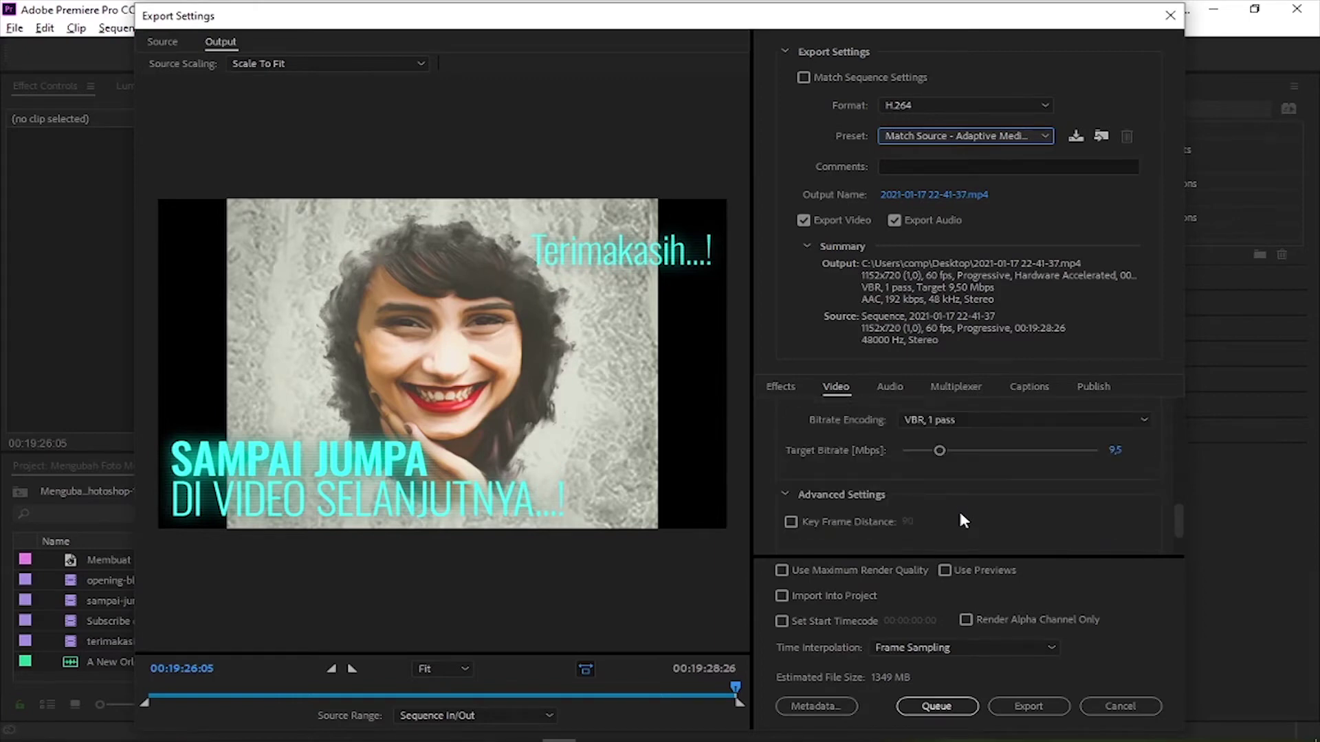
Step: Set the Target Bitrate to 3.52 Mbps, giving an estimated size of 517 MB
click(943, 526)
scroll(887, 529, up, 2)
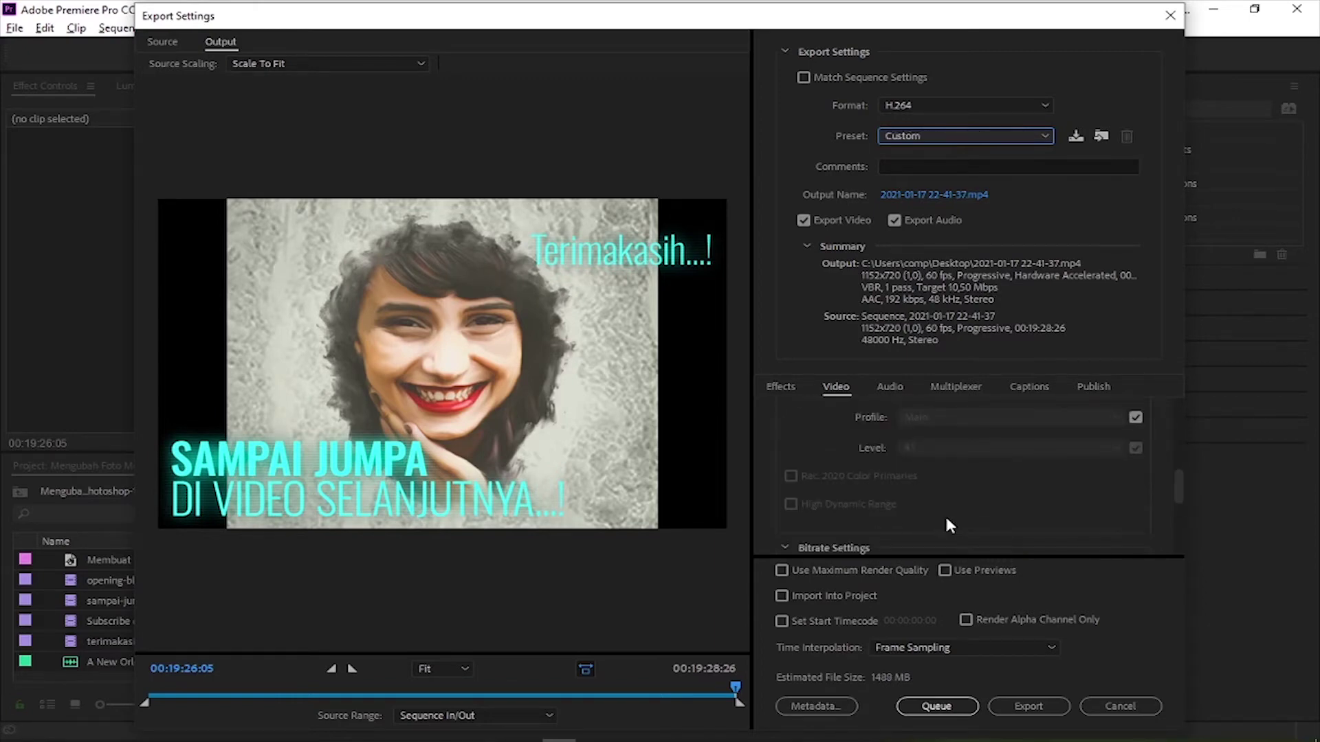
scroll(947, 524, up, 2)
scroll(900, 494, down, 2)
scroll(921, 500, down, 1)
scroll(959, 448, down, 2)
scroll(958, 448, down, 1)
scroll(958, 448, down, 2)
scroll(959, 448, down, 1)
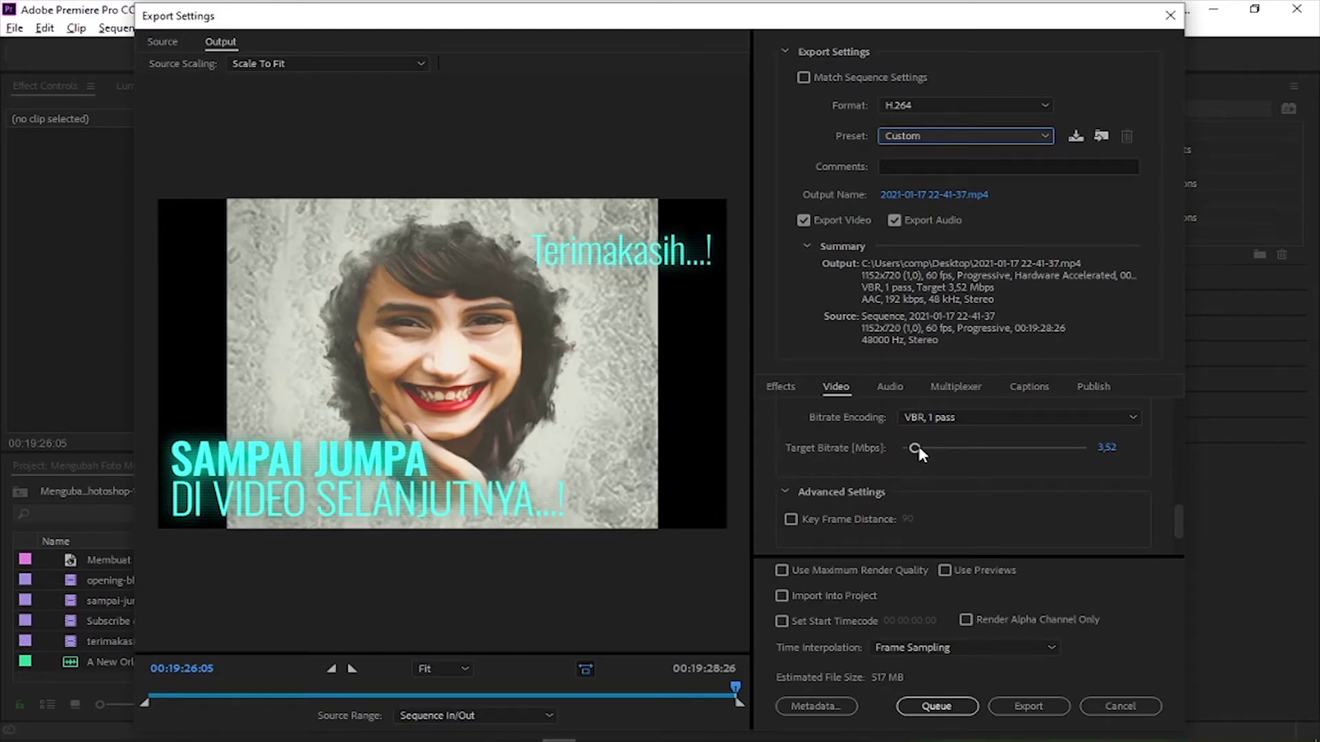
Step: Lower the Target Bitrate step by step to 1.03 Mbps, an estimated 170 MB
drag(918, 447, 919, 449)
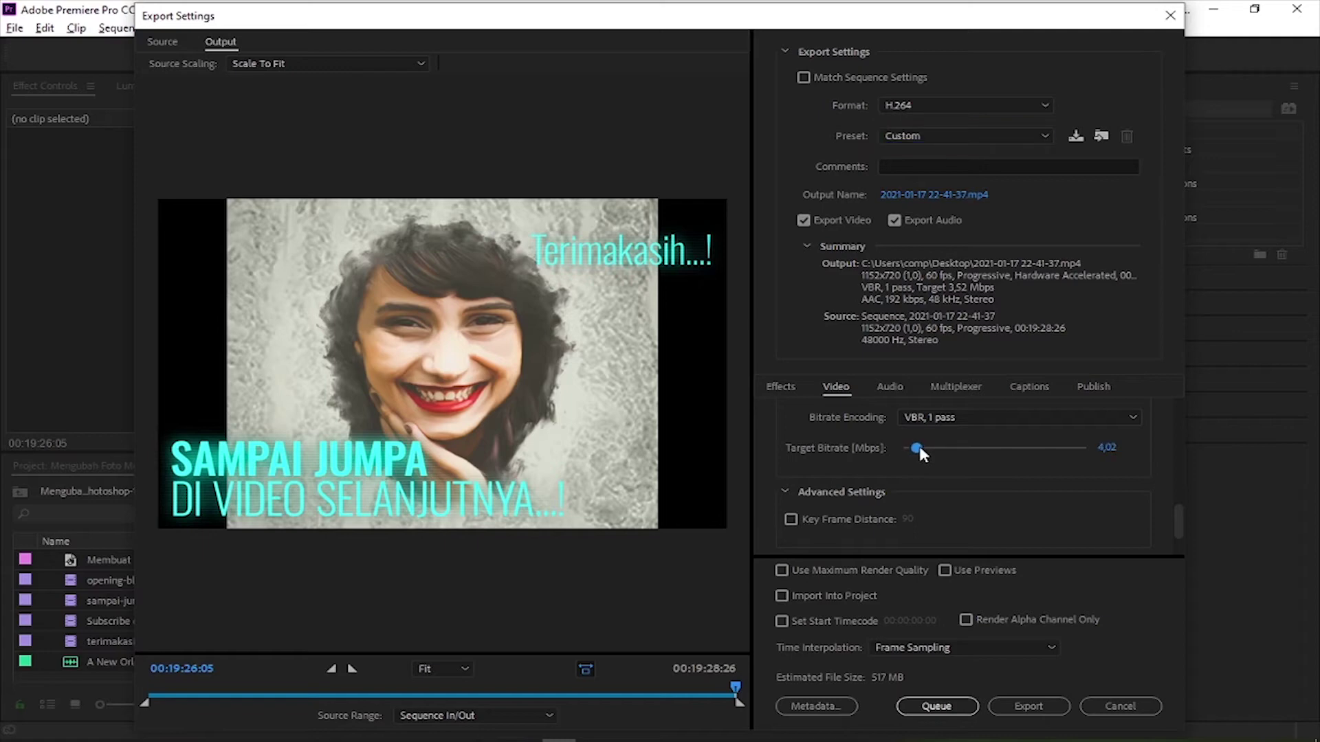
drag(920, 449, 918, 449)
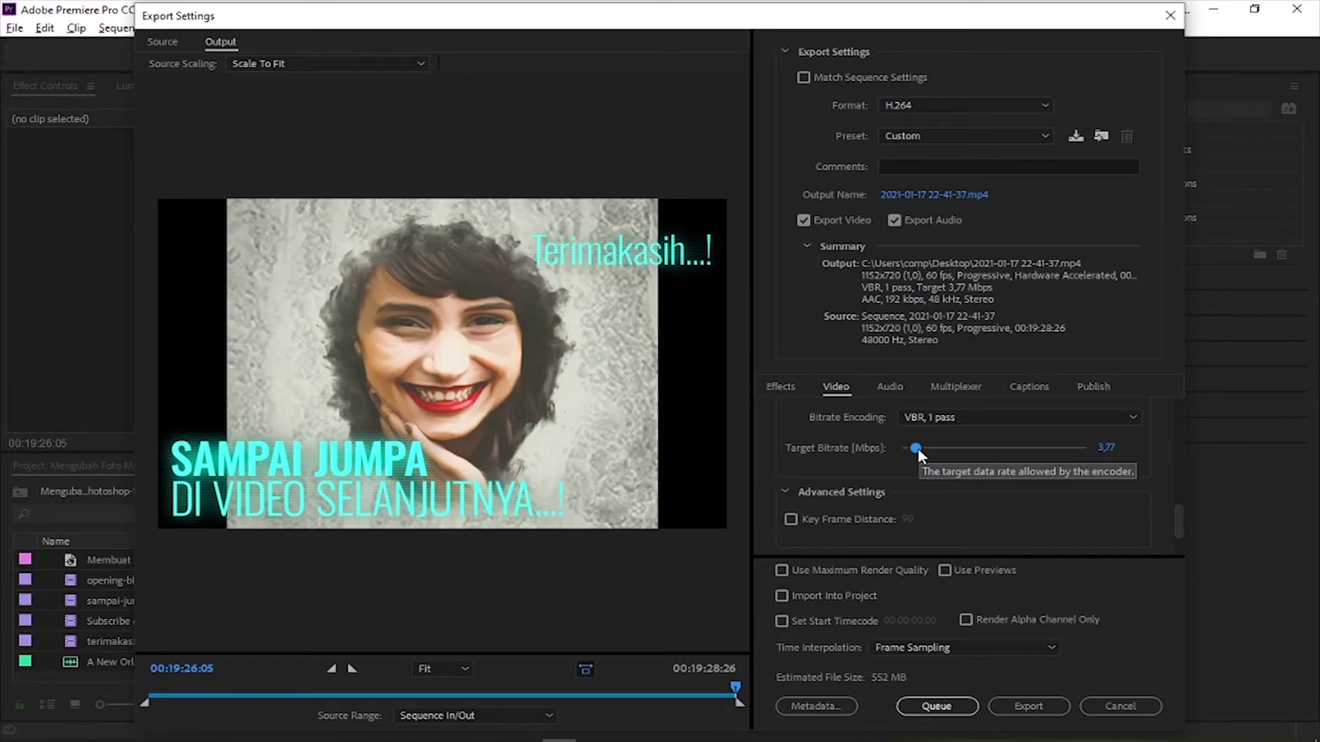
drag(918, 451, 913, 449)
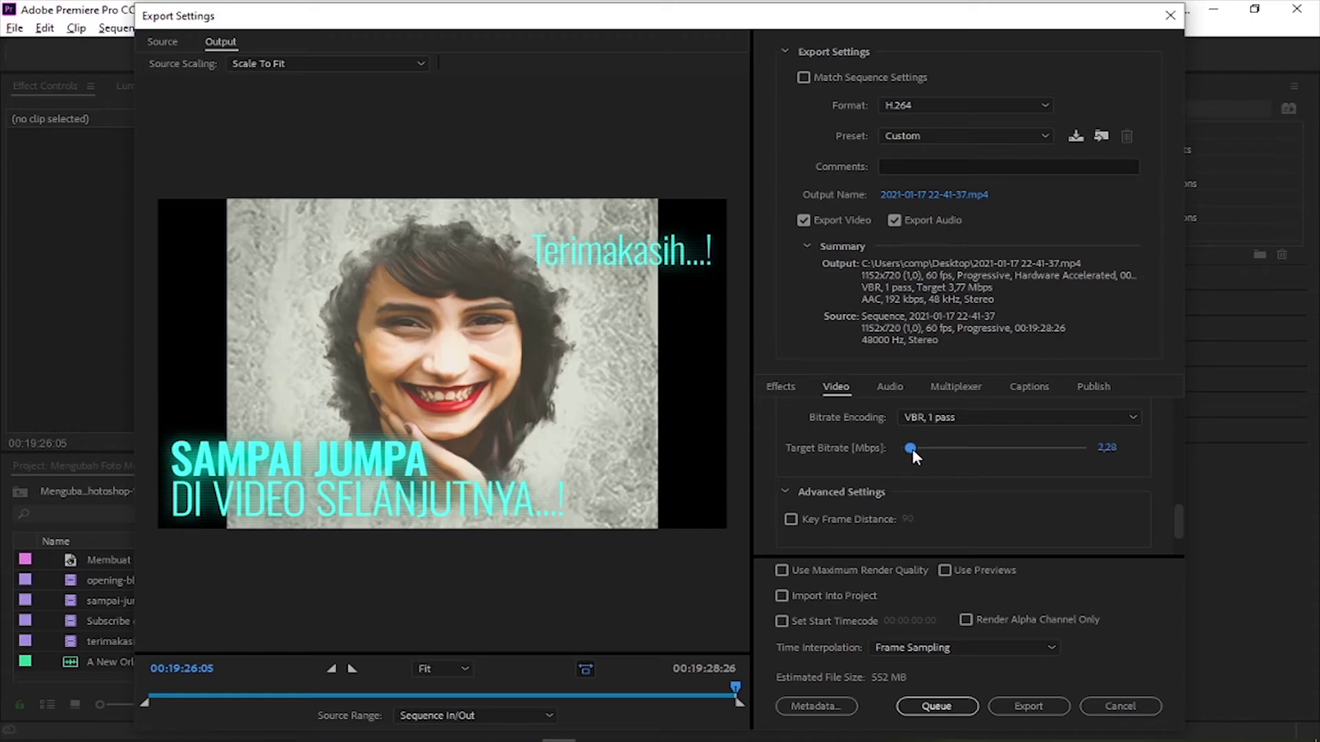
drag(911, 449, 909, 449)
drag(908, 448, 907, 448)
click(1037, 708)
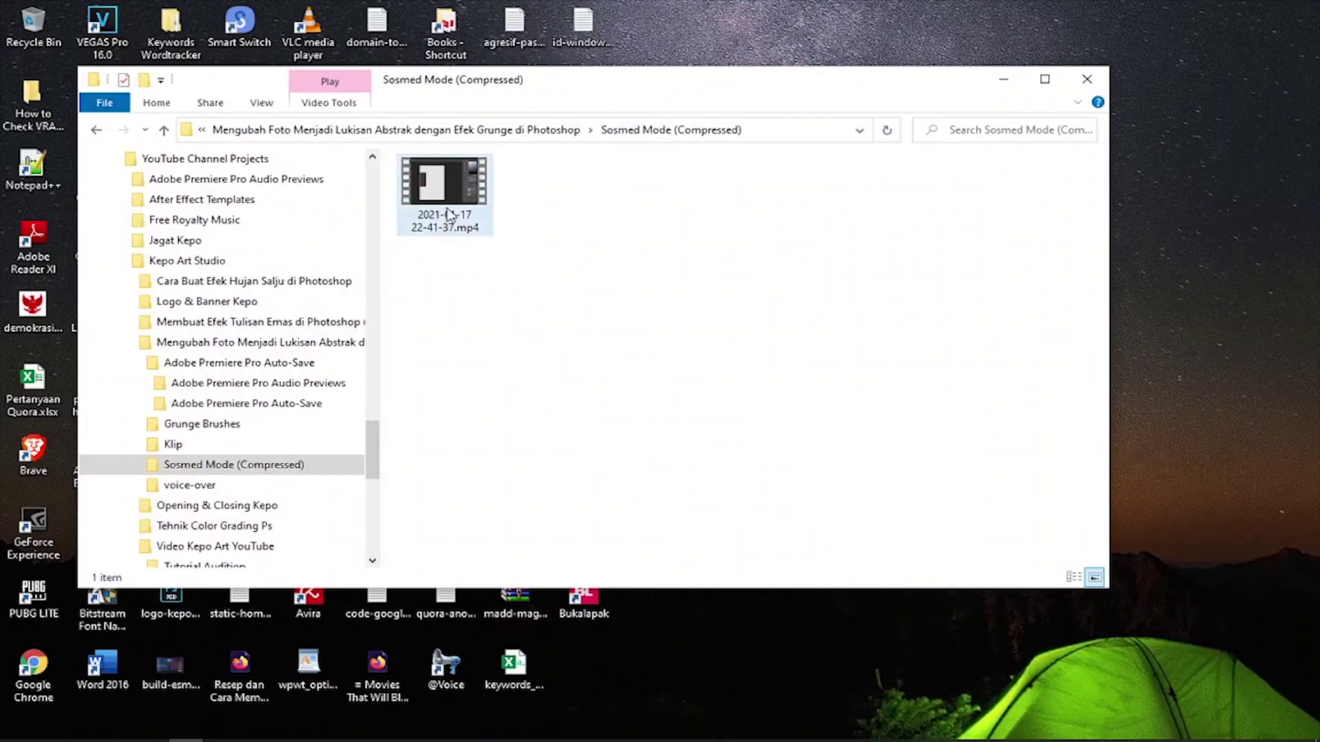
click(450, 206)
right_click(475, 190)
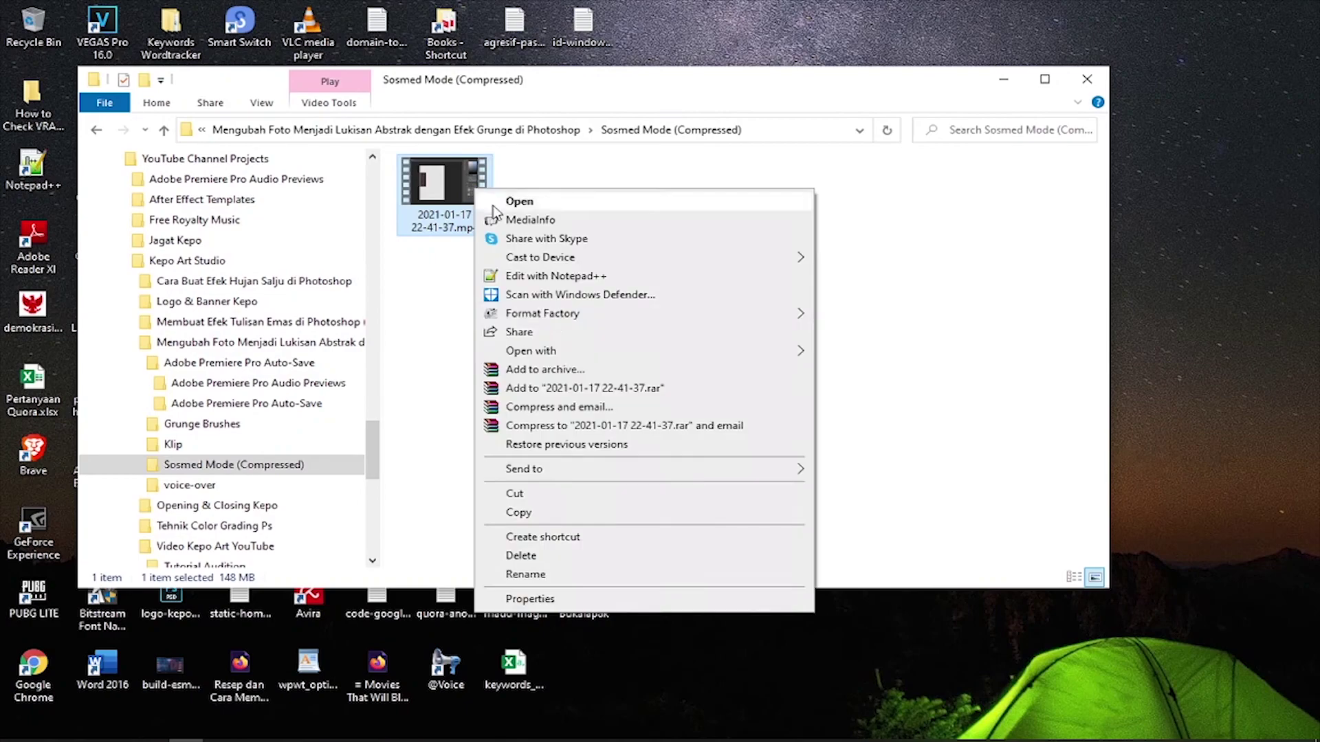
mouse_move(576, 359)
click(874, 429)
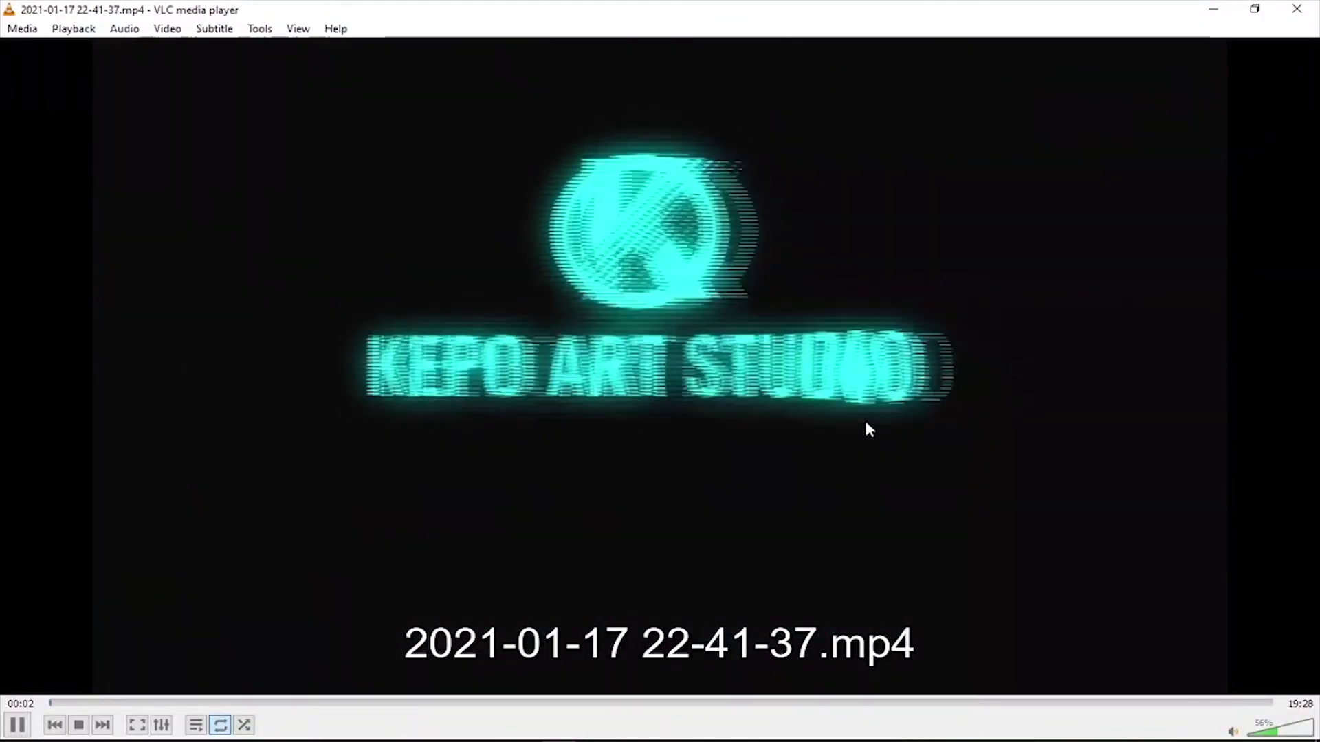
Step: Jump through the video to 11:37, 13:32, 15:46 and near the end to check quality
click(781, 704)
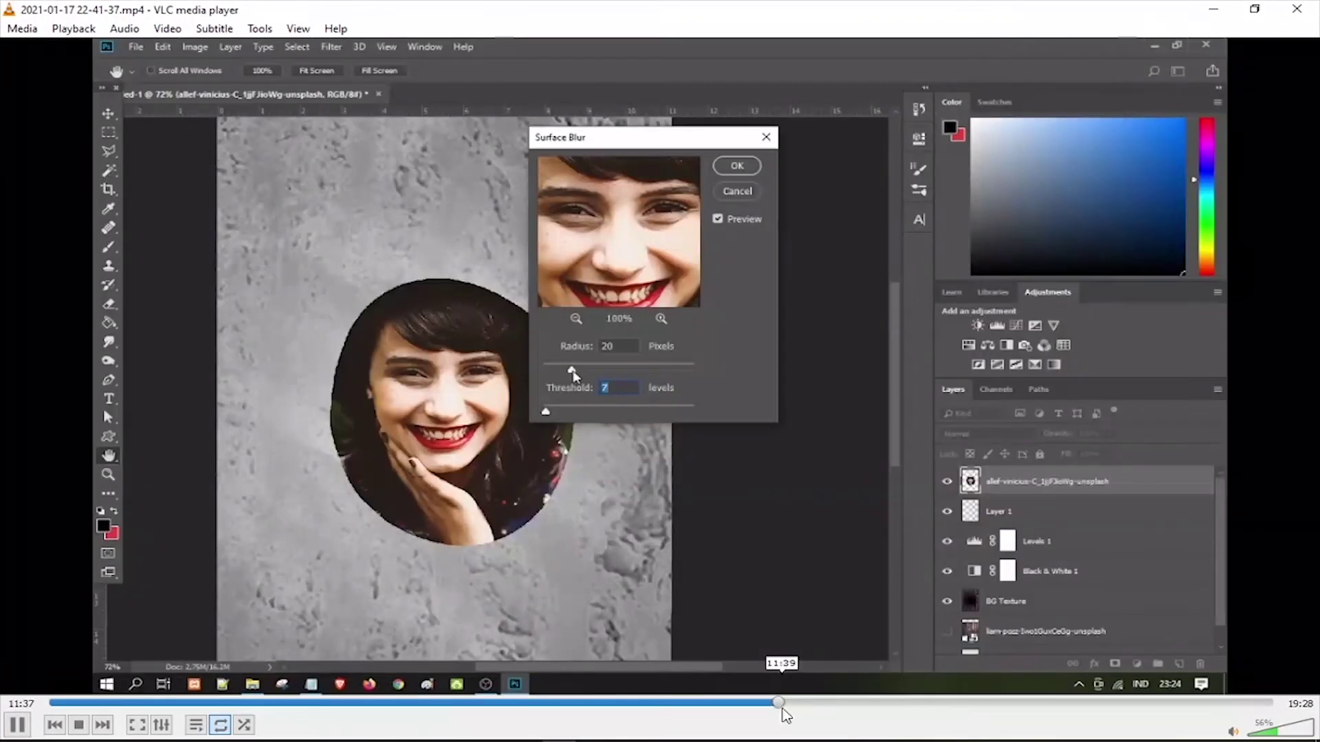
click(900, 704)
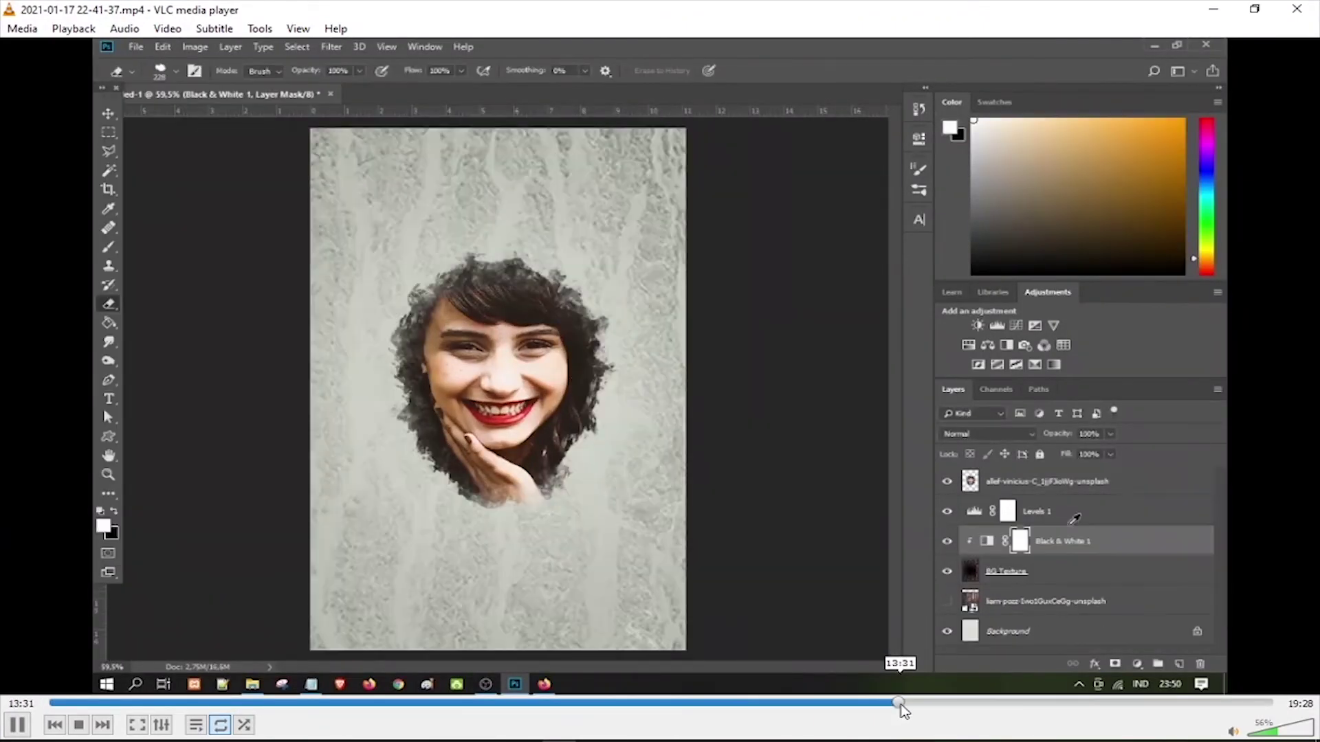
click(1038, 704)
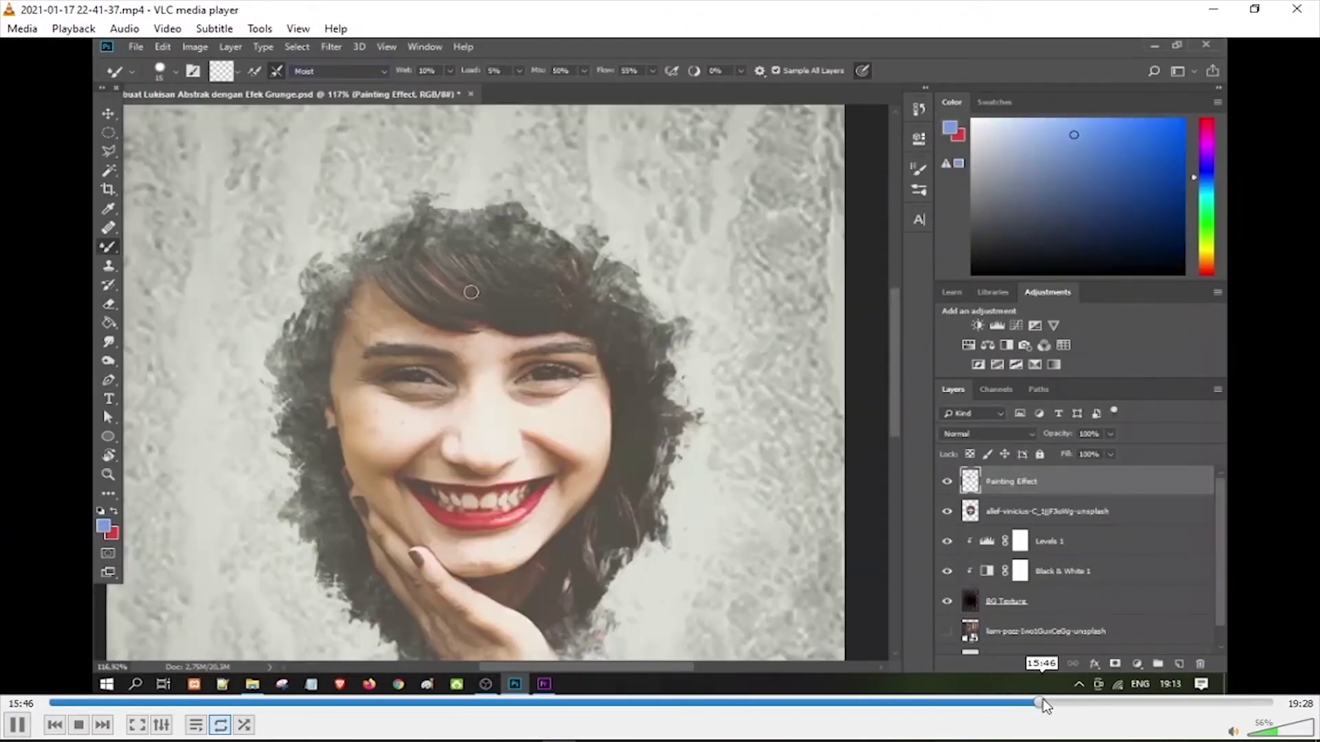
click(1268, 704)
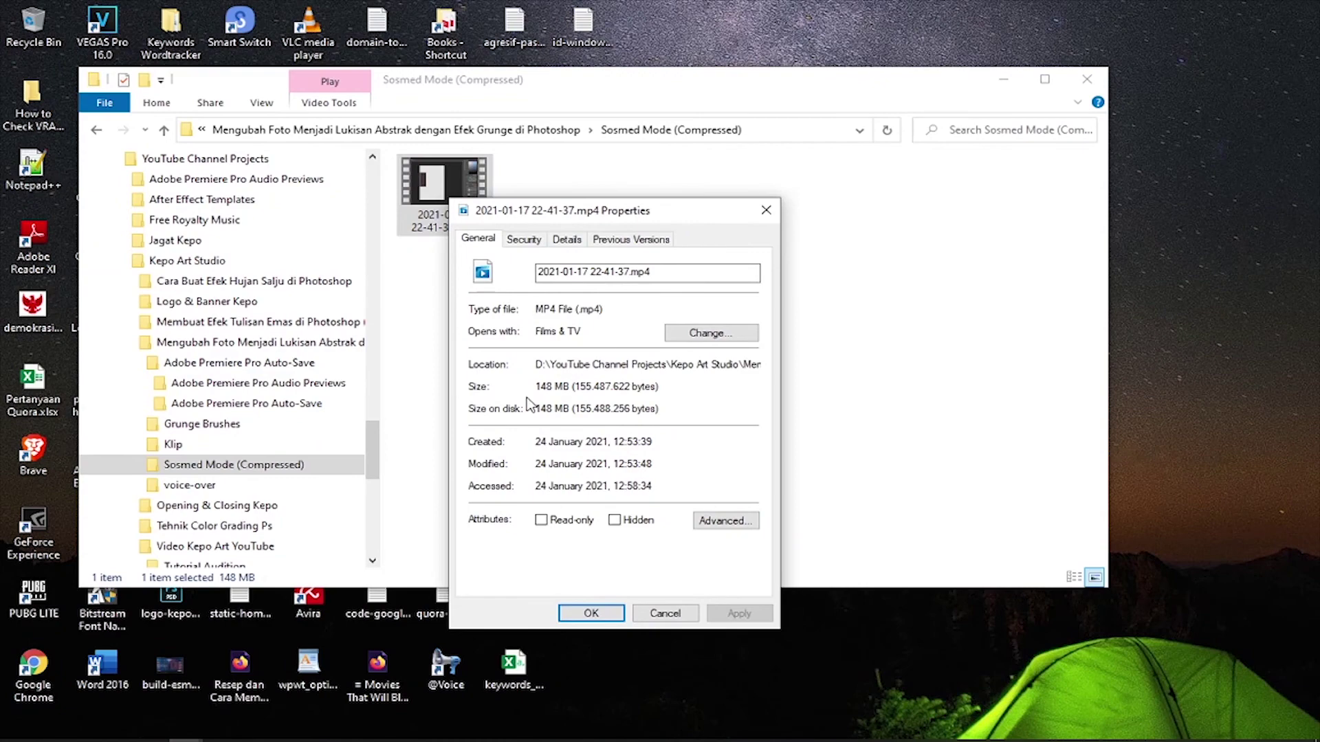
Step: Close the mp4's Properties dialog after confirming the 148 MB file size
click(771, 216)
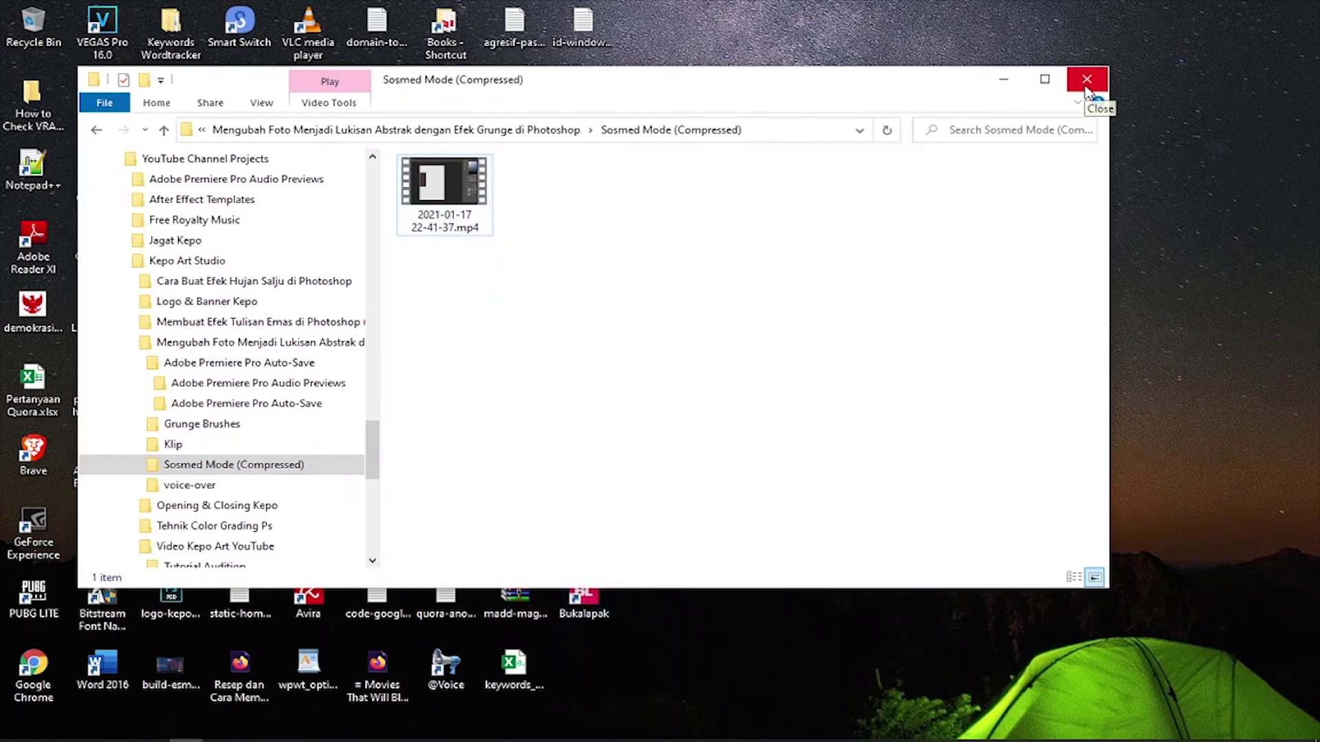